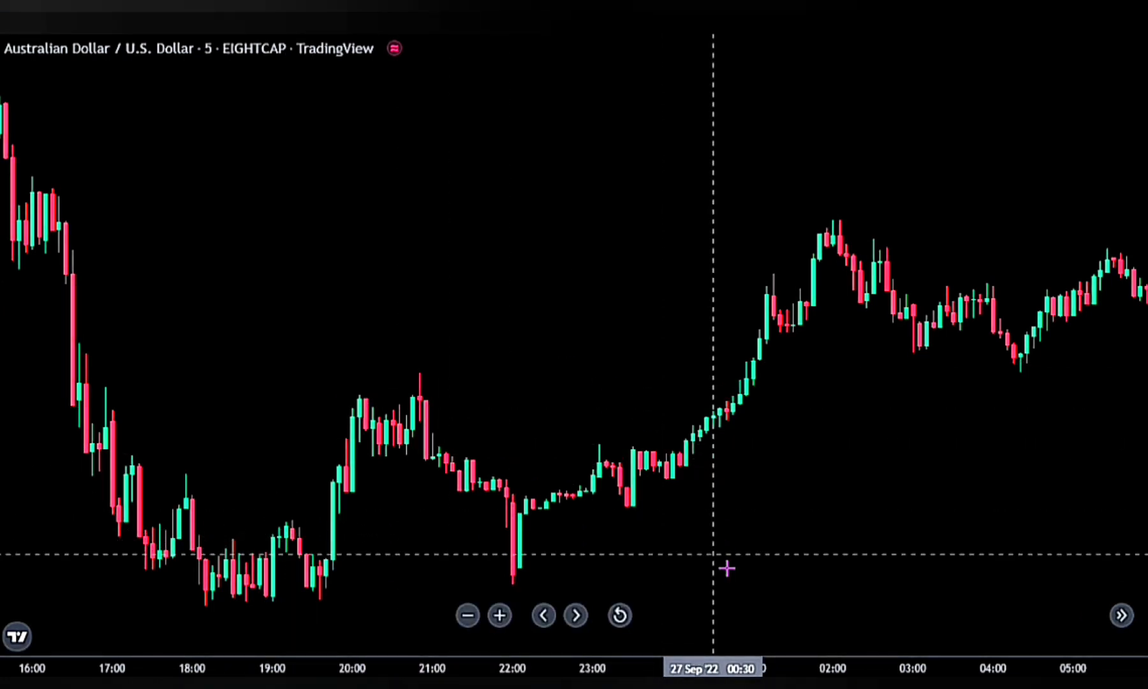
Search indicators for SUPERTREND and add SuperTrend EXPLORER / SCREENER to the AUD/USD chart.
key("slash")
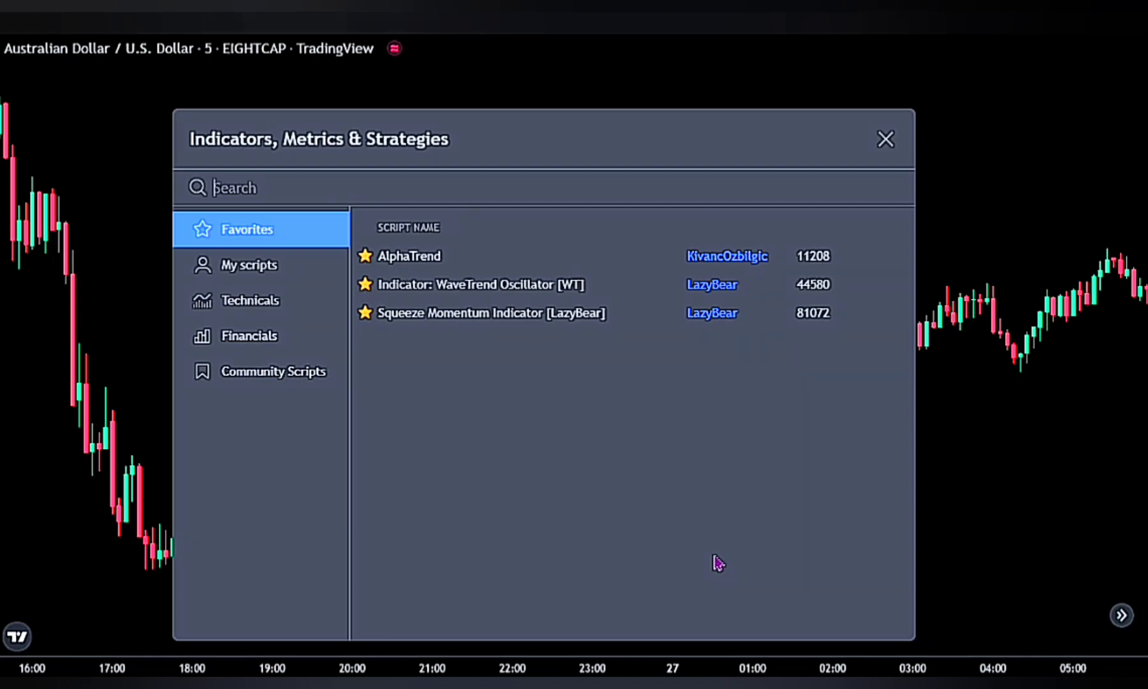
type("SUPER")
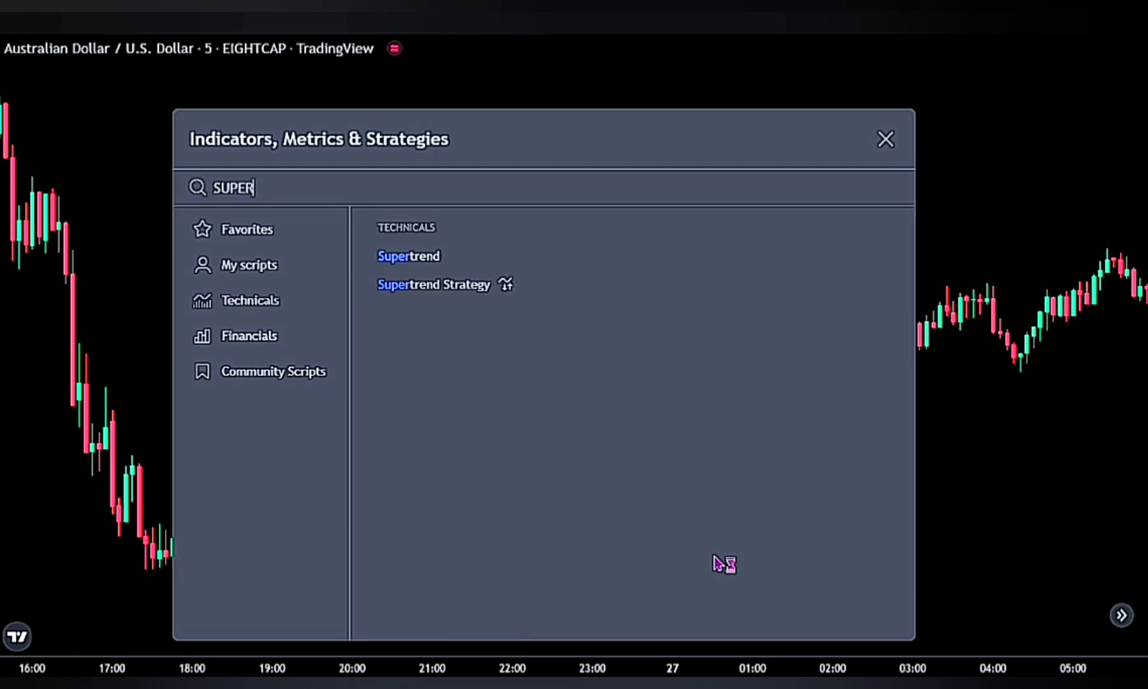
type("TREND")
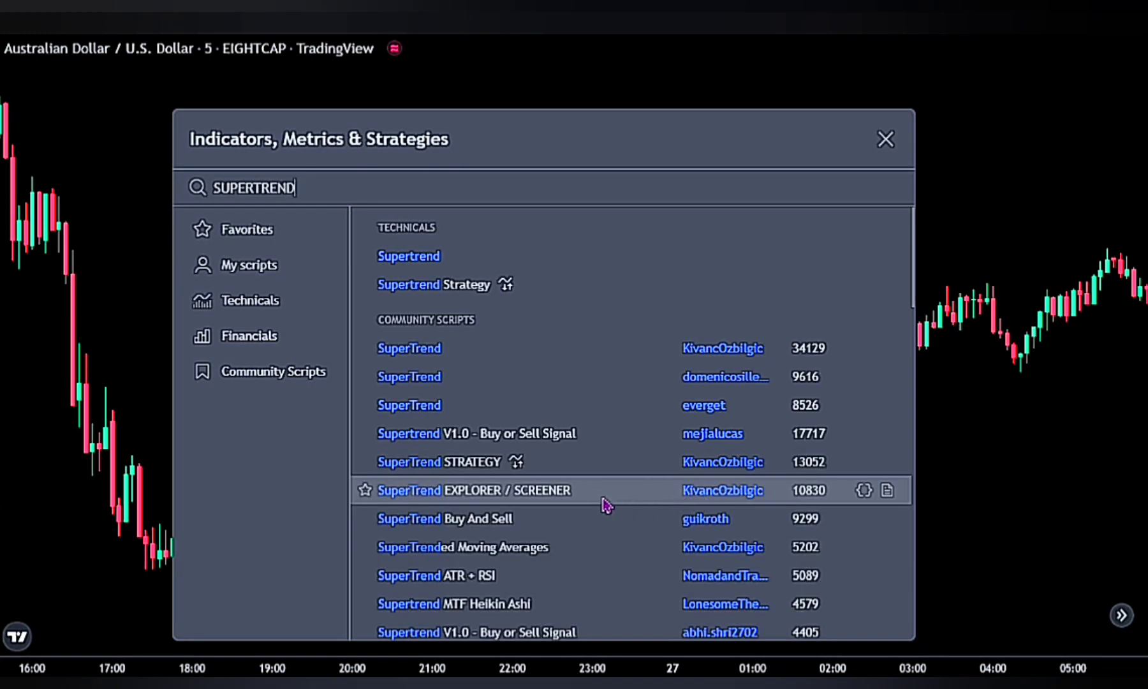
left_click(600, 499)
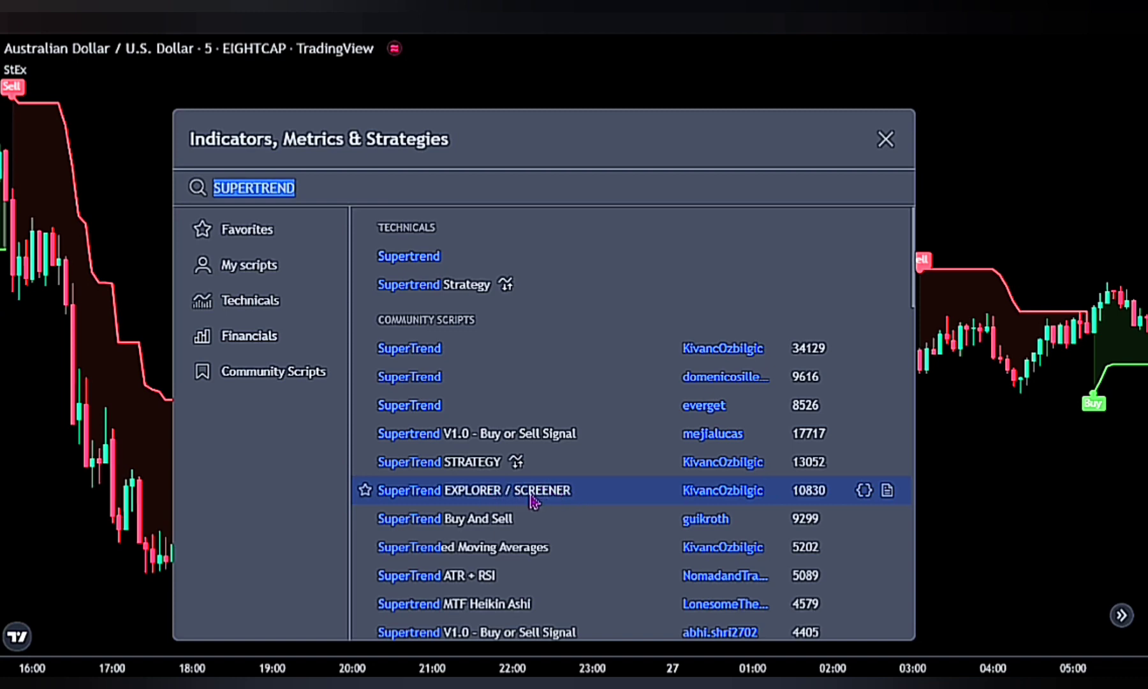
Add the RSI Modified indicator found by searching 'RSI MODI', then close the indicator search.
type("RSI")
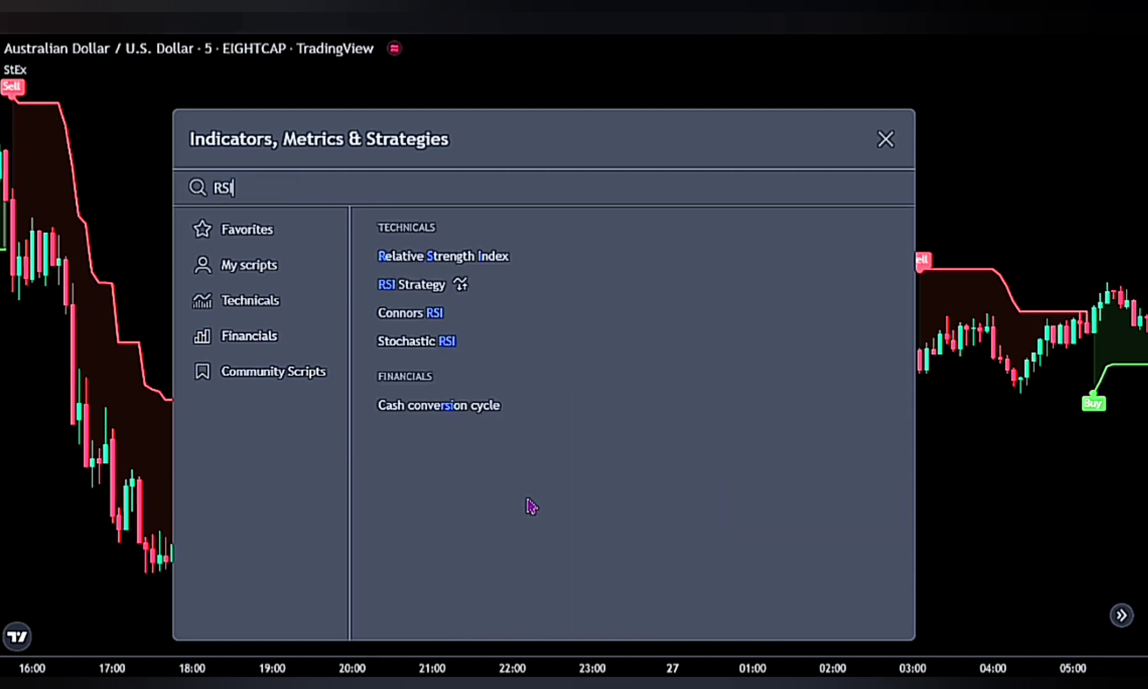
type(" MODI")
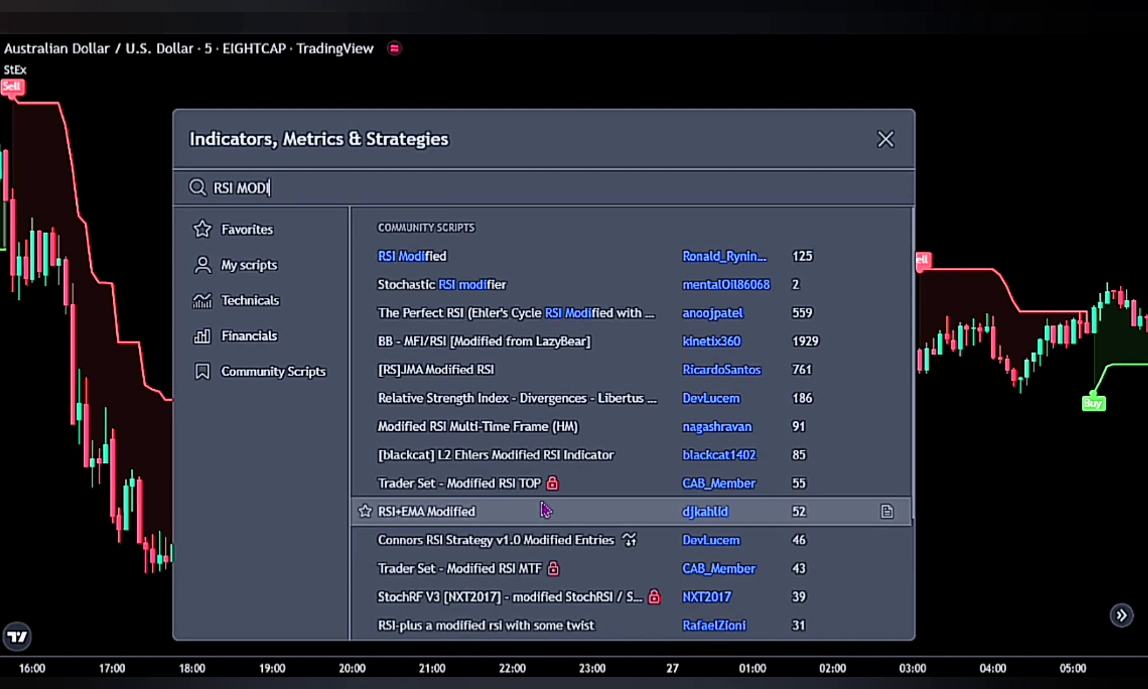
left_click(544, 265)
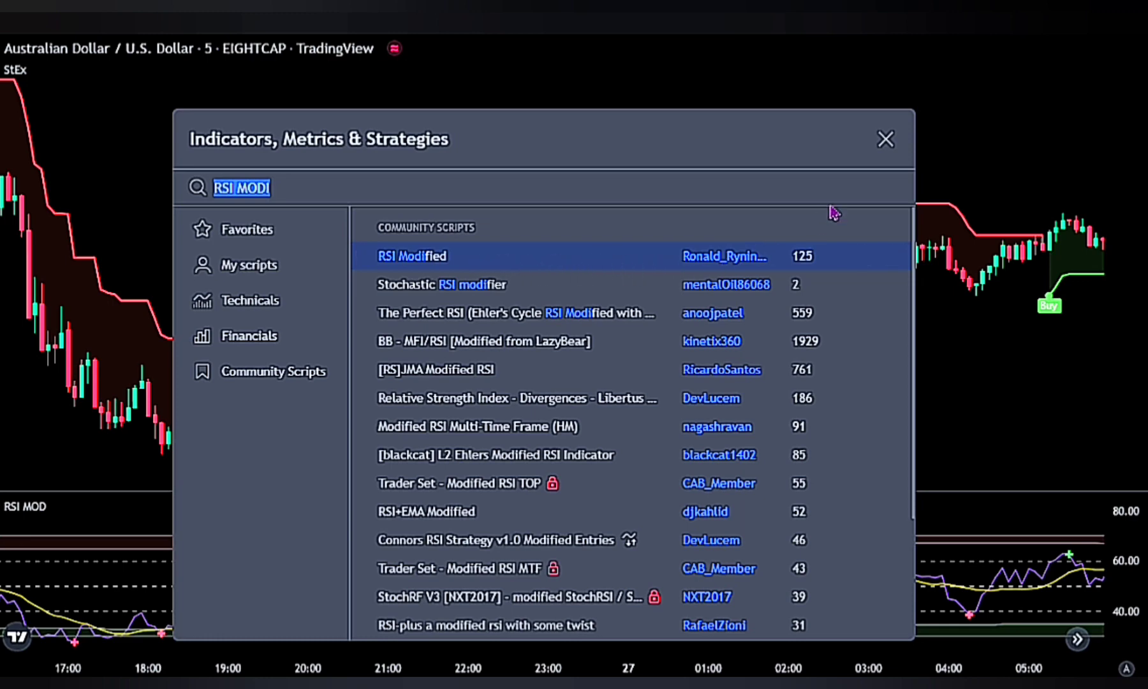
left_click(883, 139)
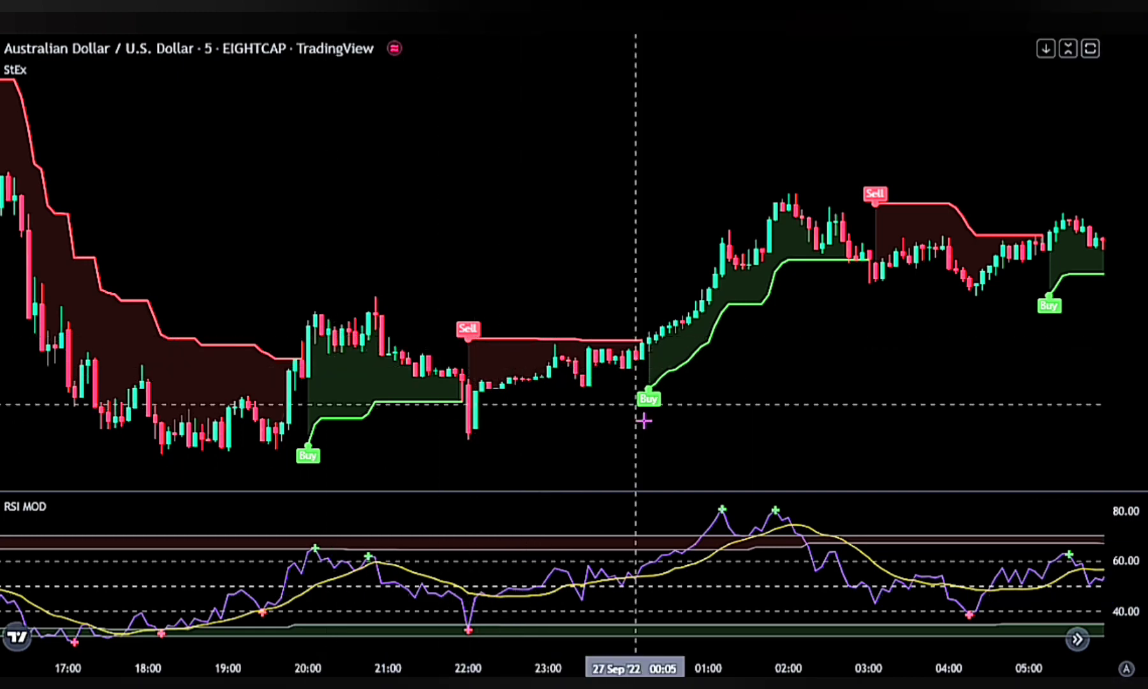
Give StEx ATR Period 21 and ATR Multiplier 5, hide its Sell labels, and apply.
left_click(423, 415)
double_click(418, 413)
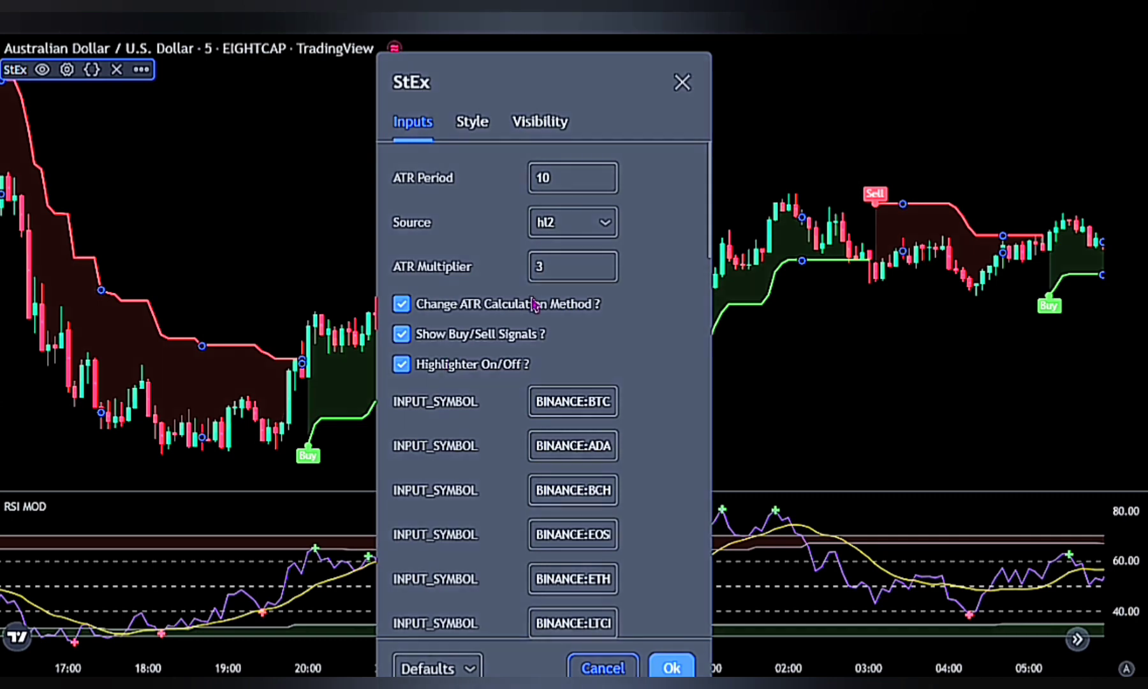
double_click(543, 184)
type("21")
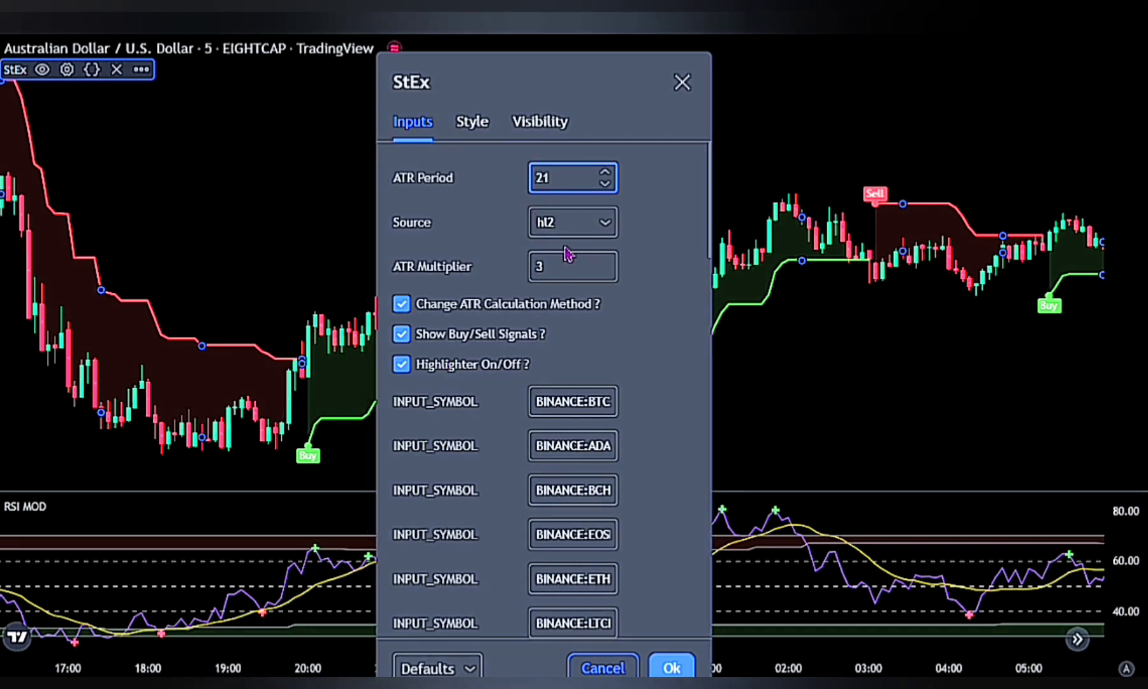
left_click(539, 279)
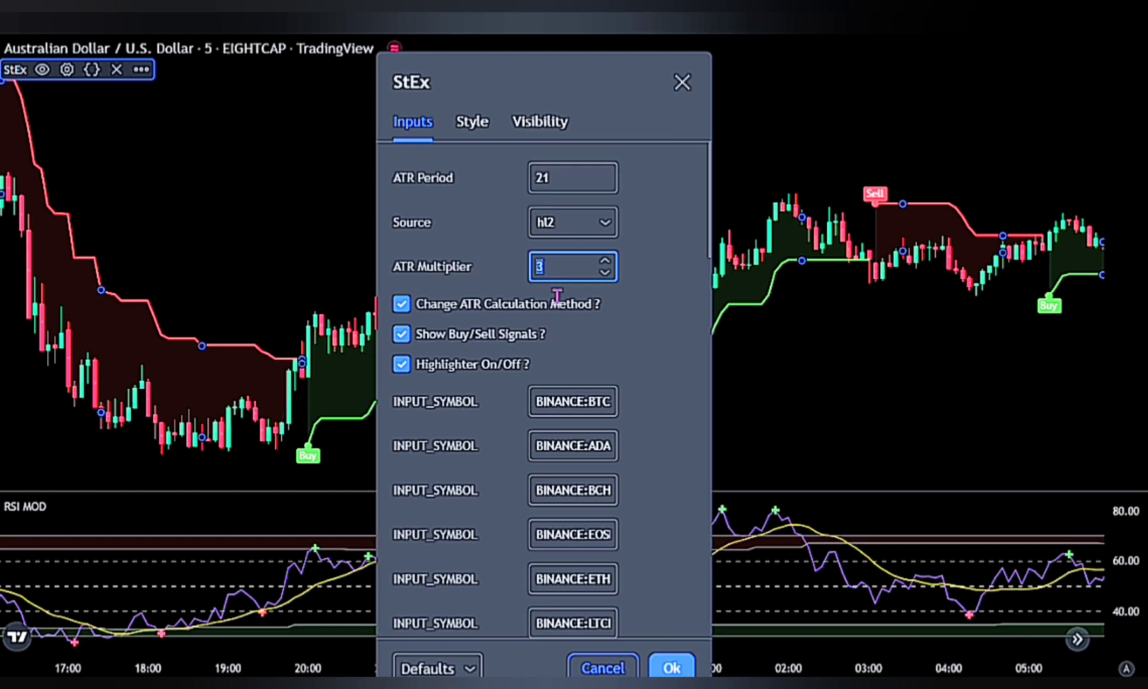
type("5")
left_click(482, 133)
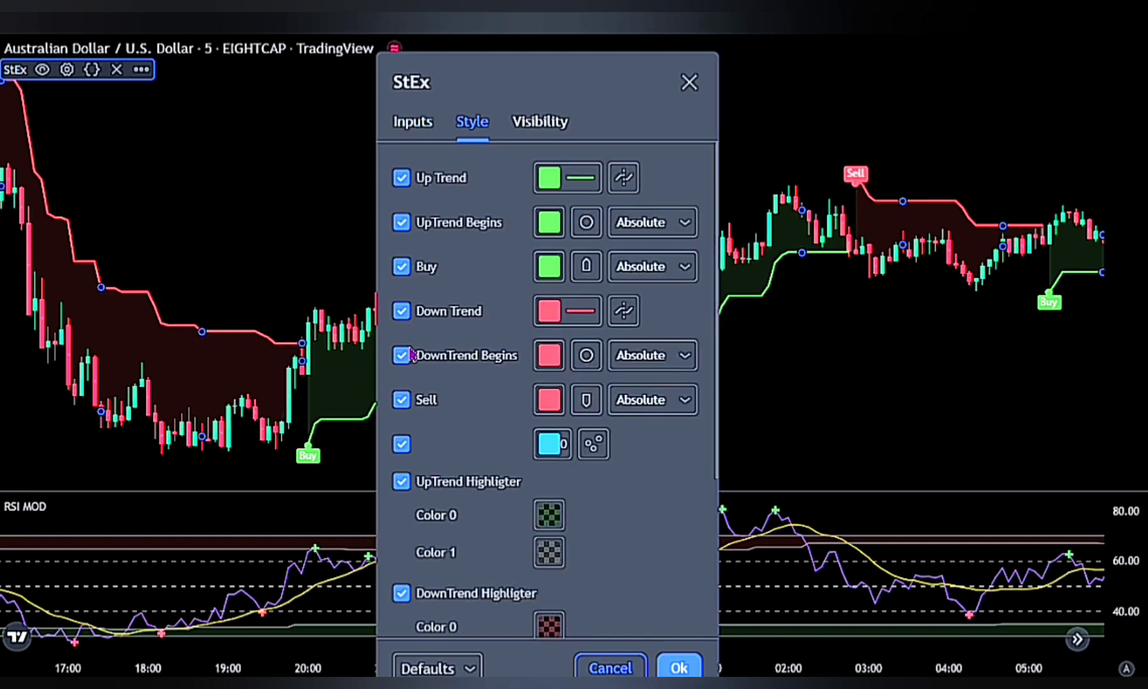
left_click(402, 401)
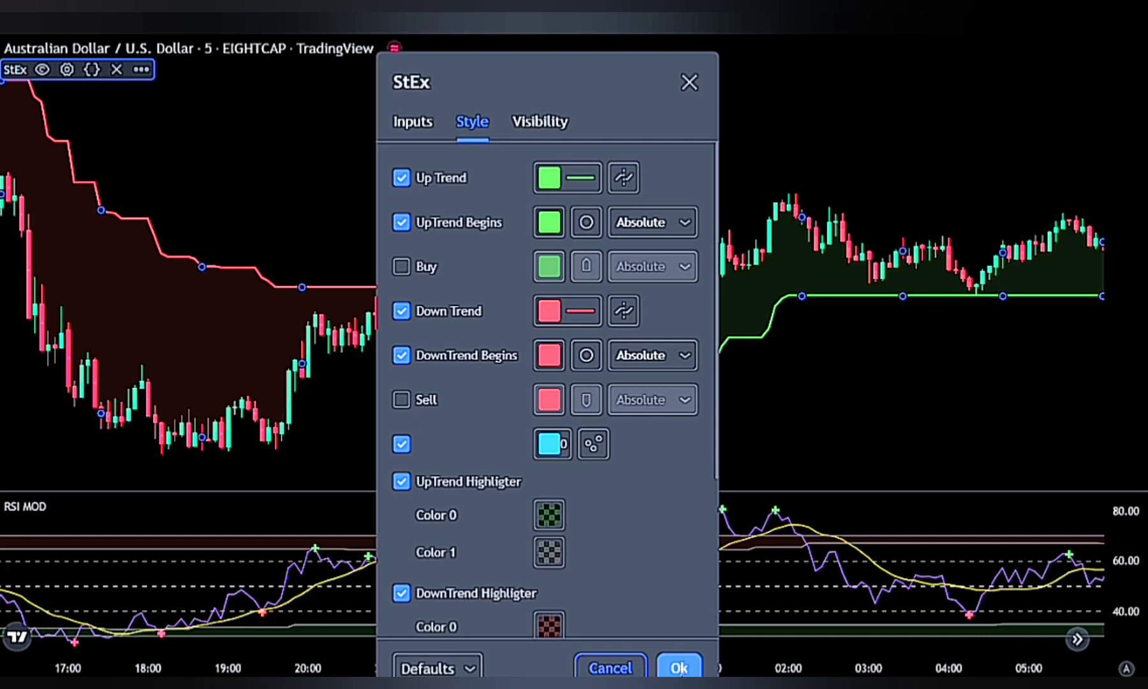
left_click(679, 668)
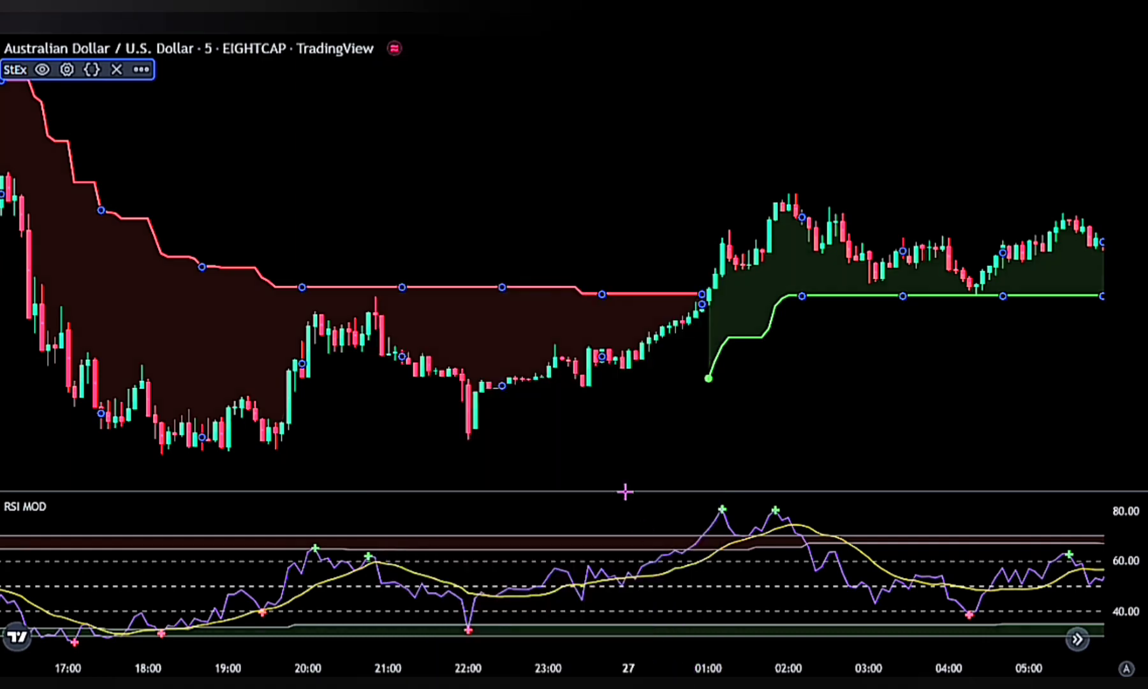
left_click(590, 424)
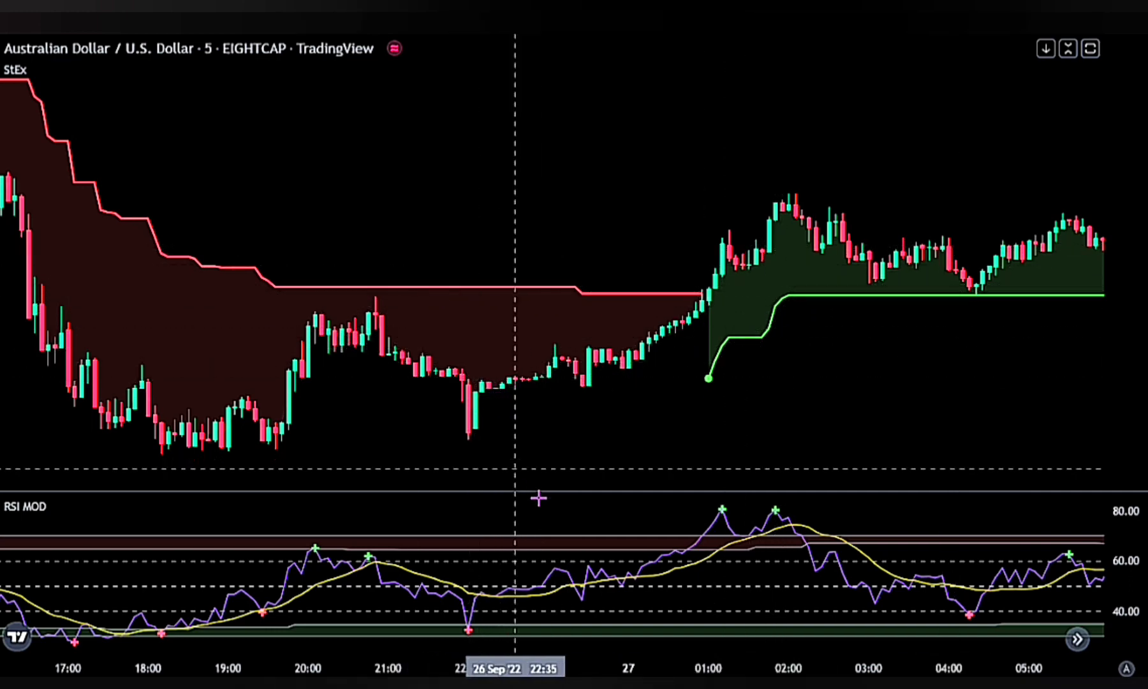
left_click(391, 569)
In the RSI MOD Style settings, switch the Middle Line to a solid line.
double_click(386, 567)
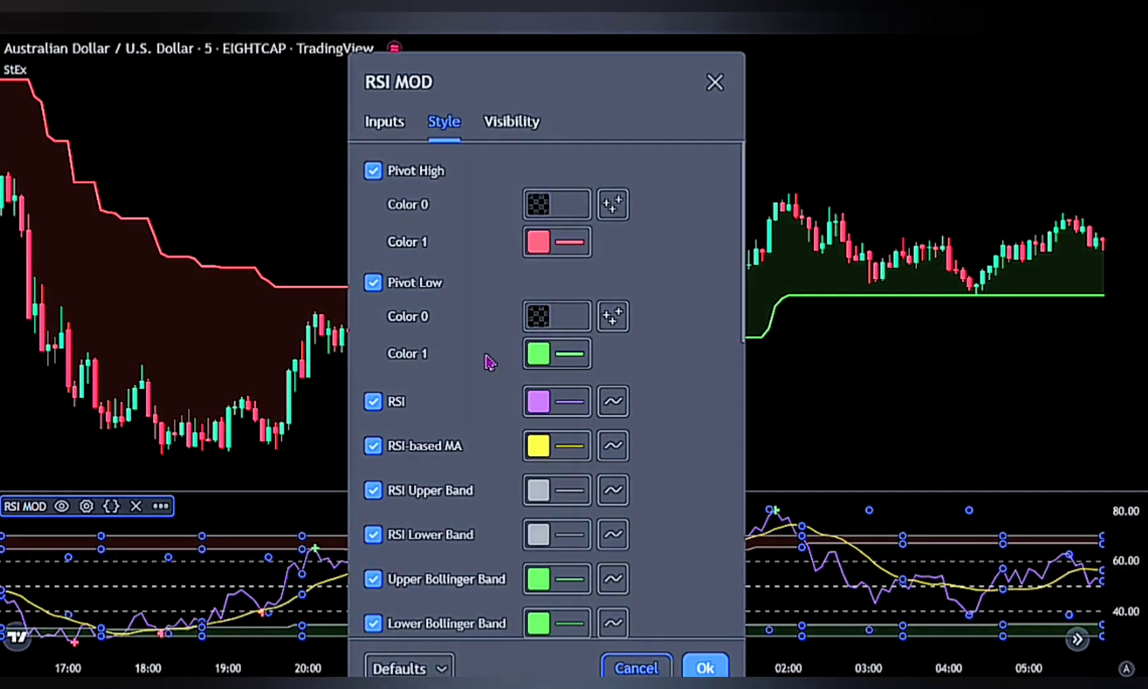
scroll(444, 345, "down", 5)
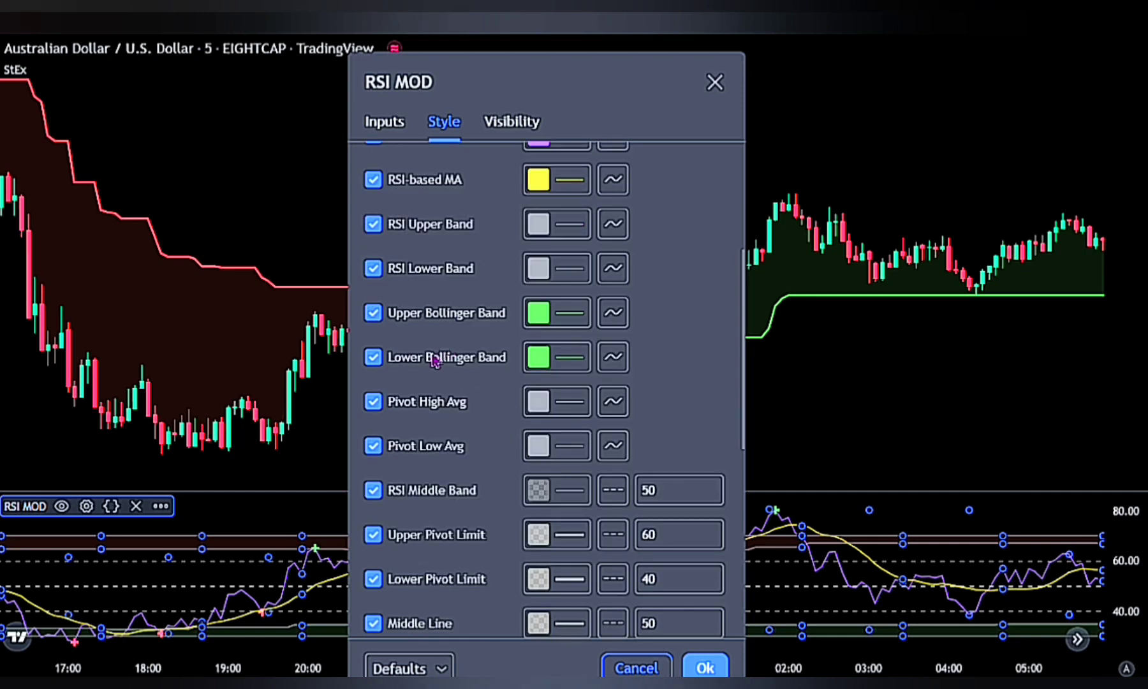
scroll(433, 373, "down", 2)
left_click(622, 539)
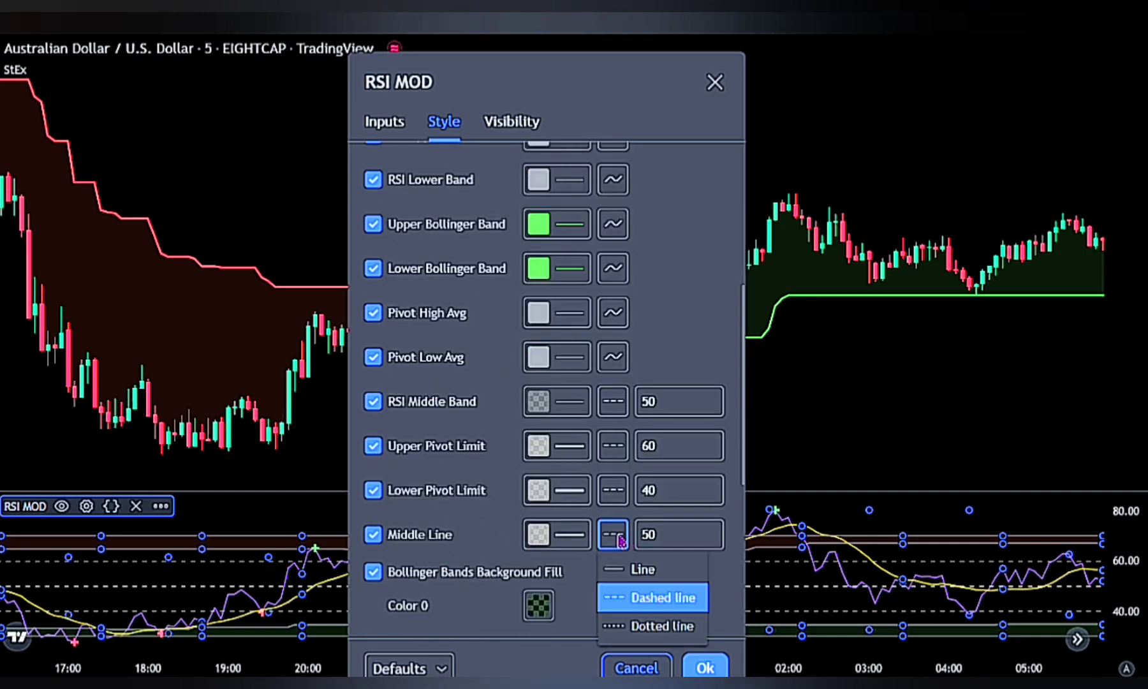
key("Up")
key("Return")
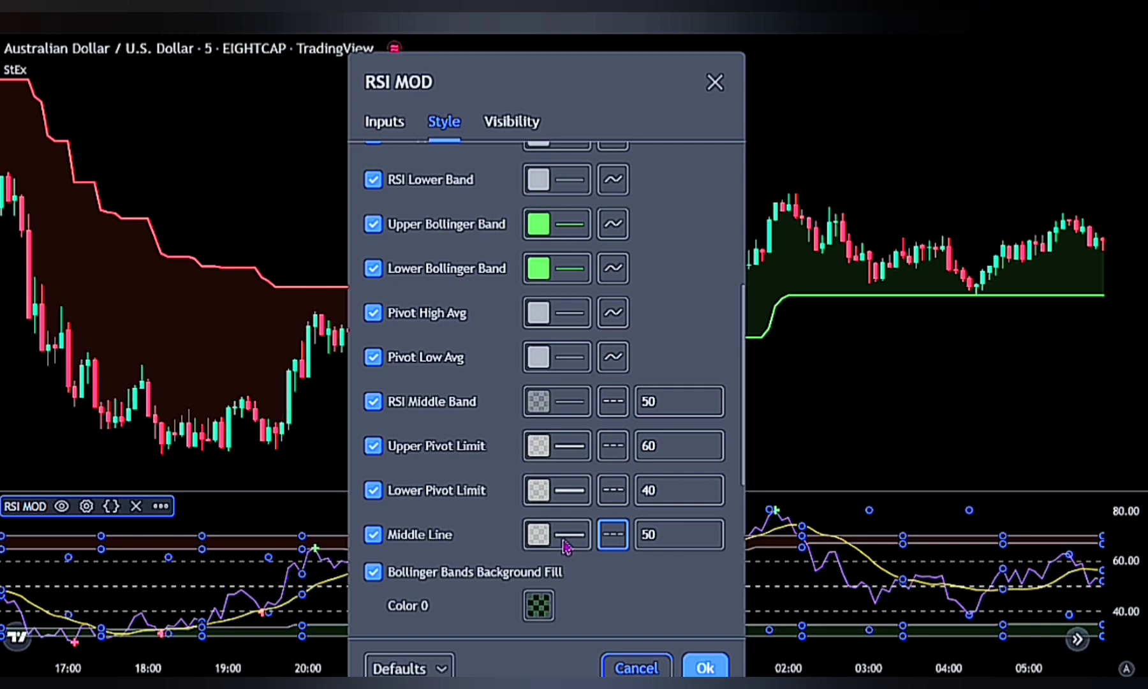
left_click(565, 545)
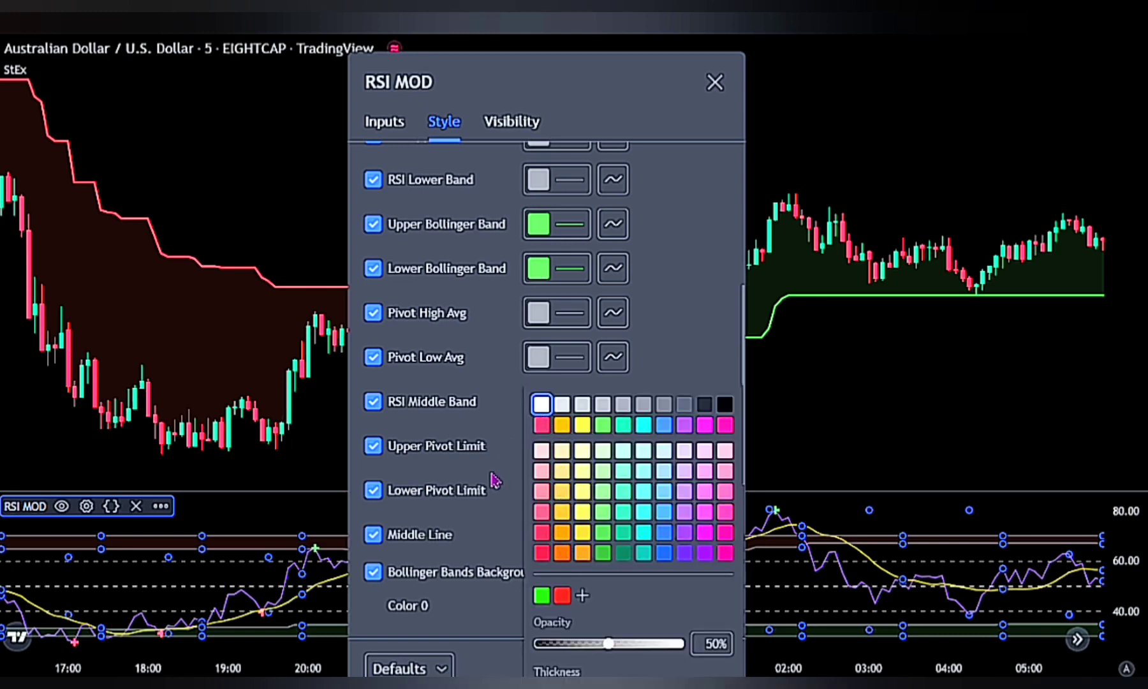
left_click(526, 515)
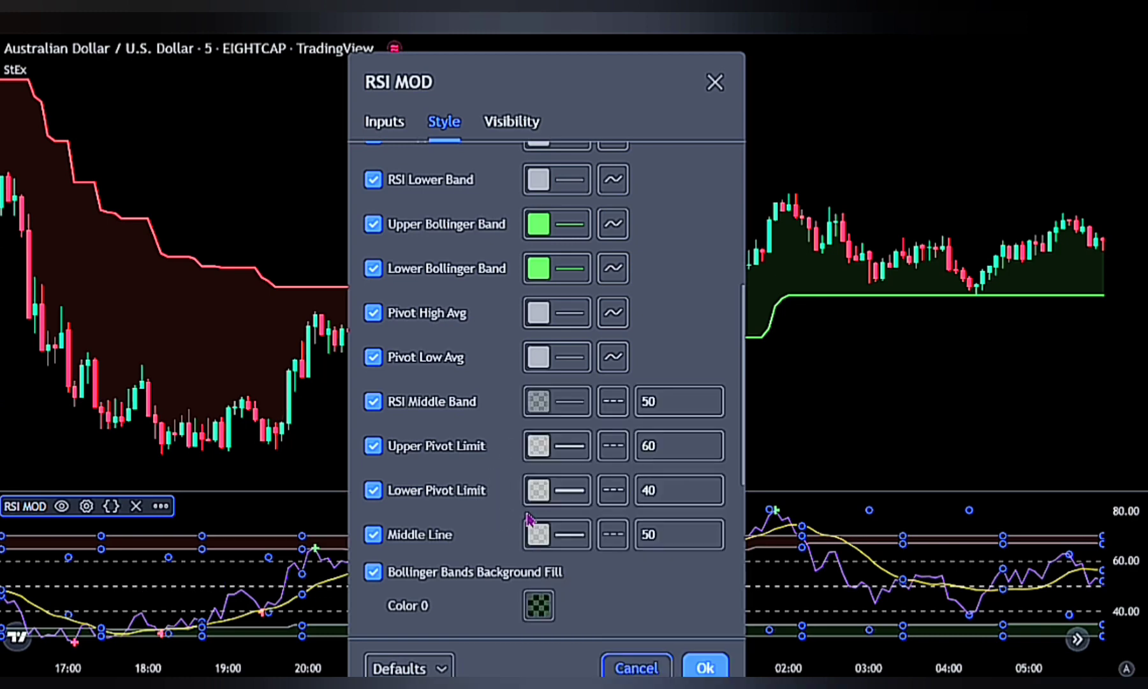
Make the Lower Pivot Limit, Upper Pivot Limit and Middle Line solid, then apply.
left_click(604, 492)
left_click(614, 491)
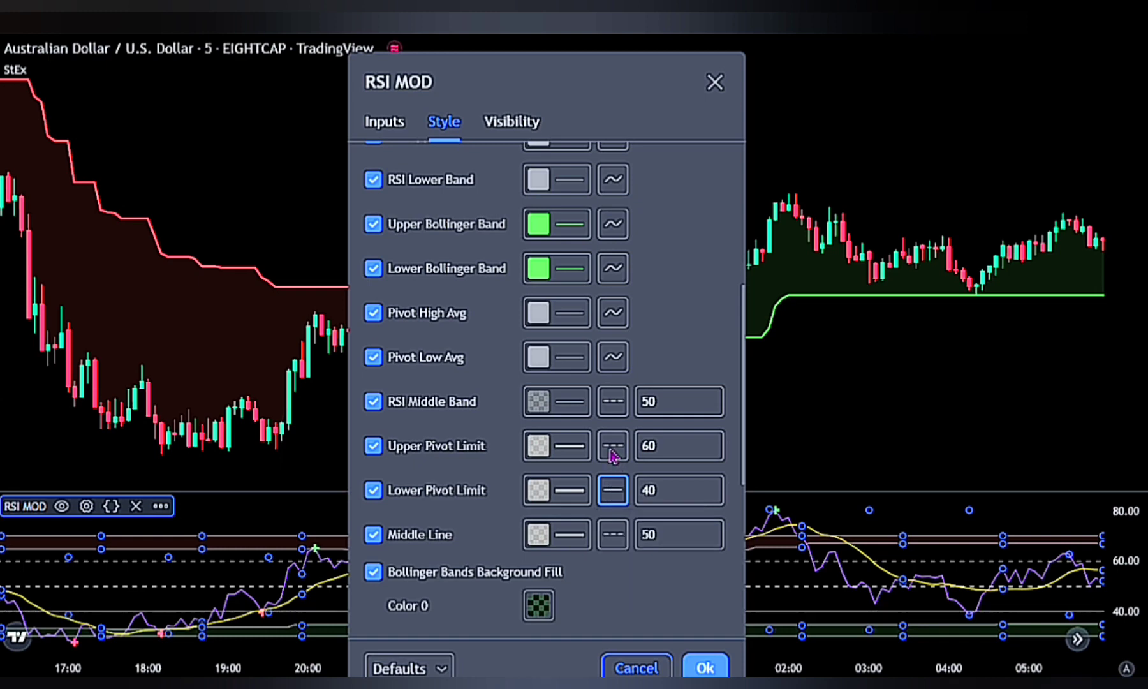
left_click(613, 450)
left_click(640, 480)
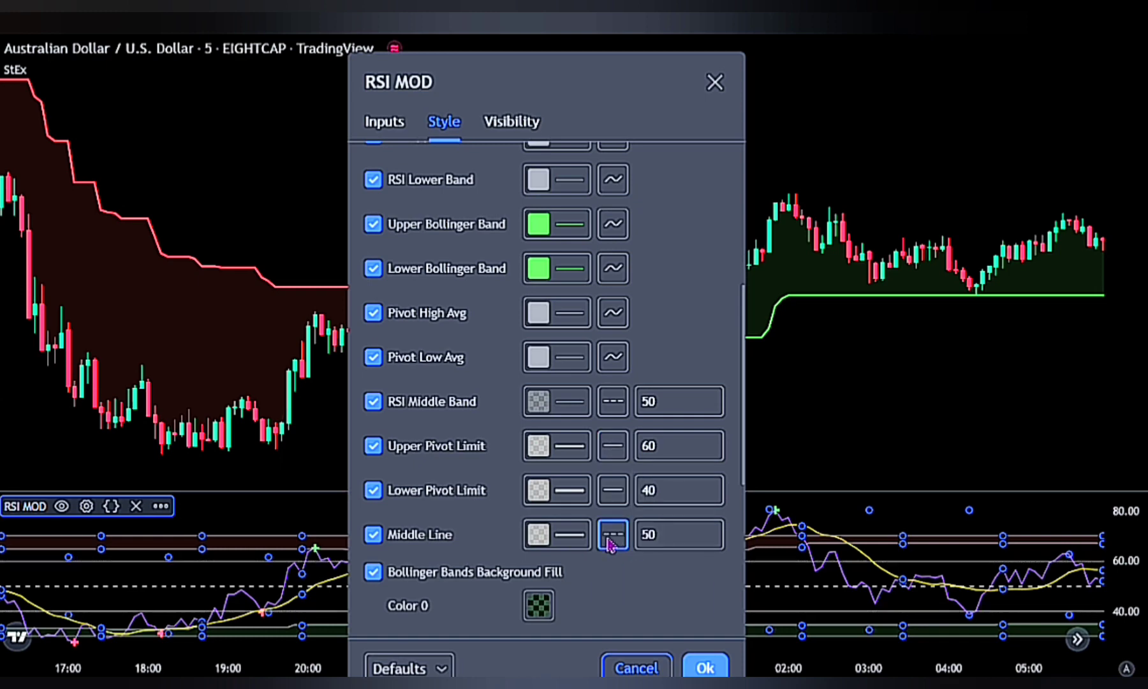
left_click(612, 534)
left_click(641, 568)
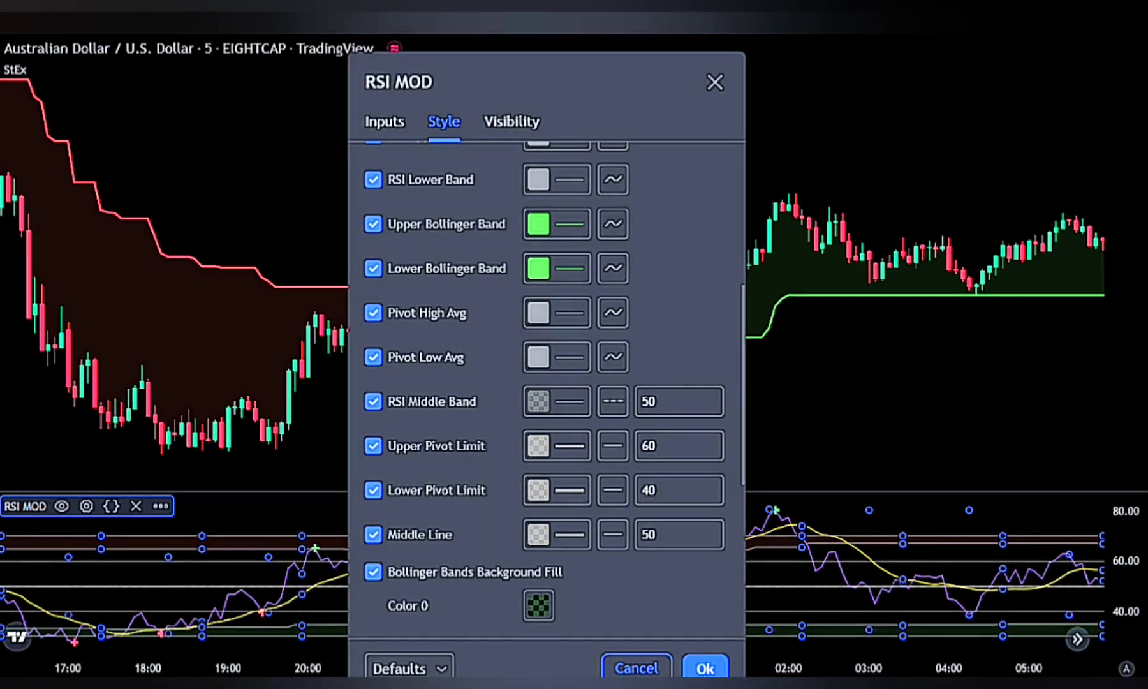
left_click(704, 667)
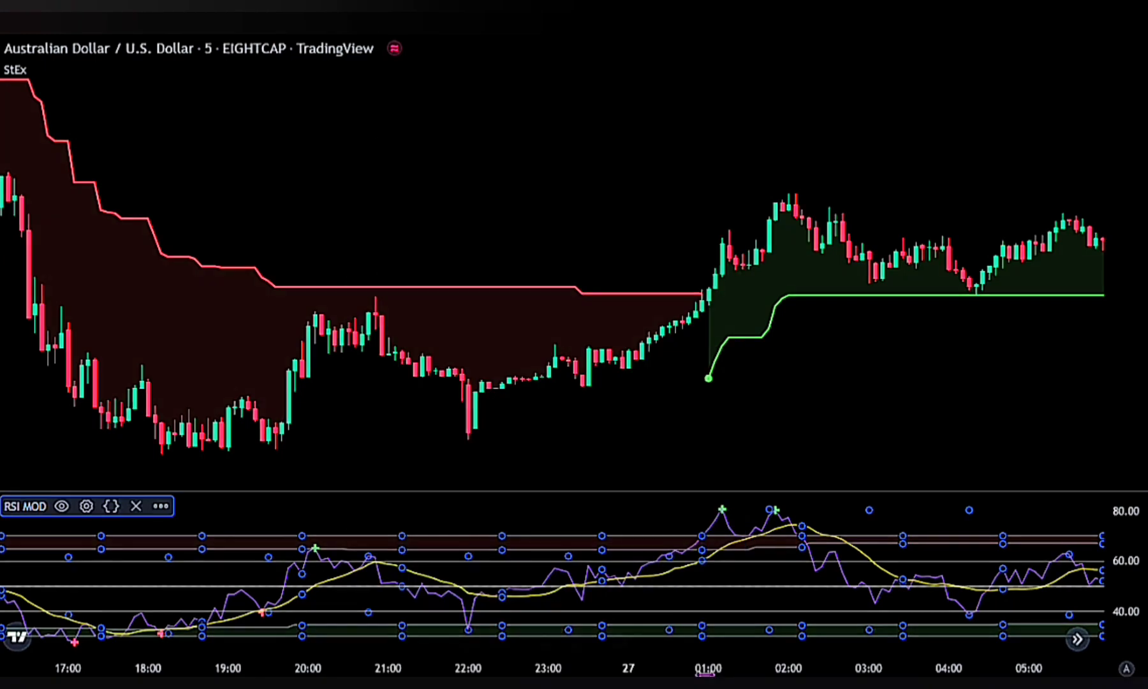
Deselect the RSI MOD indicator and bring the 27 Sep uptrend into view.
left_click(539, 499)
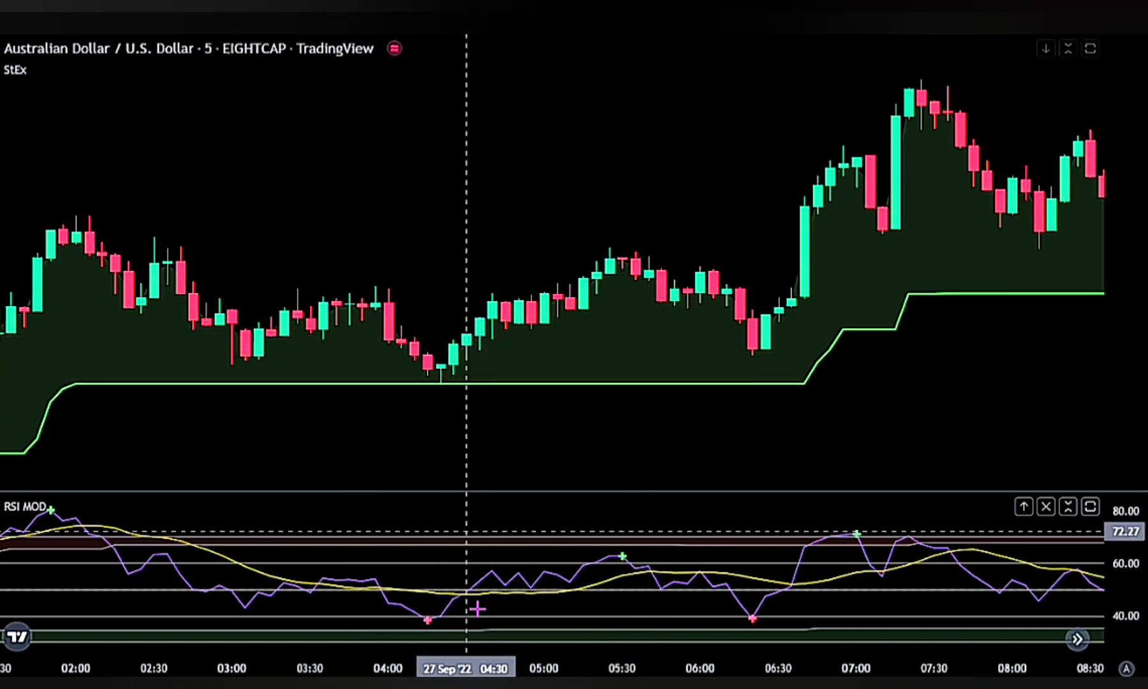
mouse_move(440, 643)
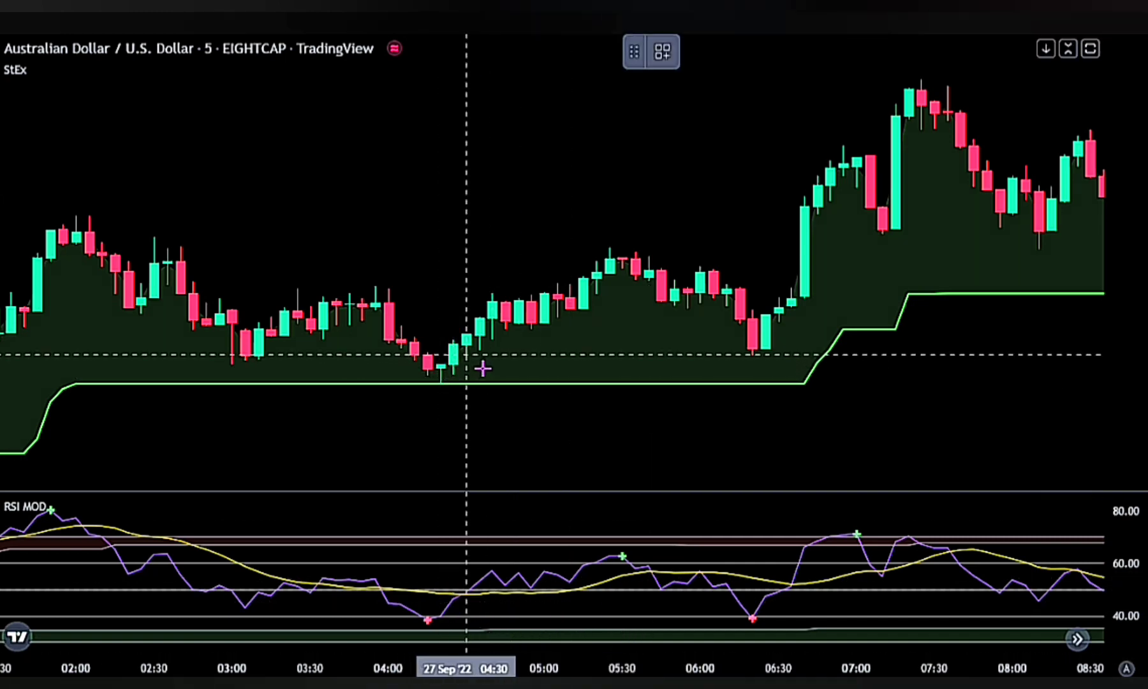
Place a long position at 04:30, adjust its stop, raise its target, and extend it to about 07:00.
left_click(466, 327)
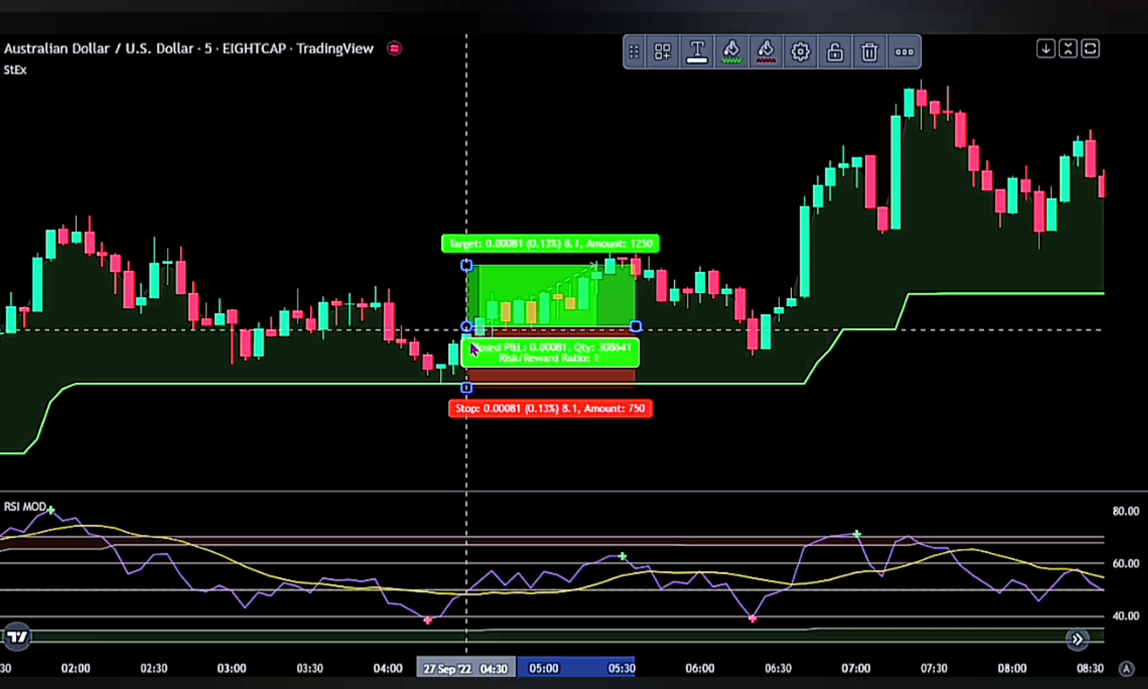
left_click_drag(467, 389, 467, 384)
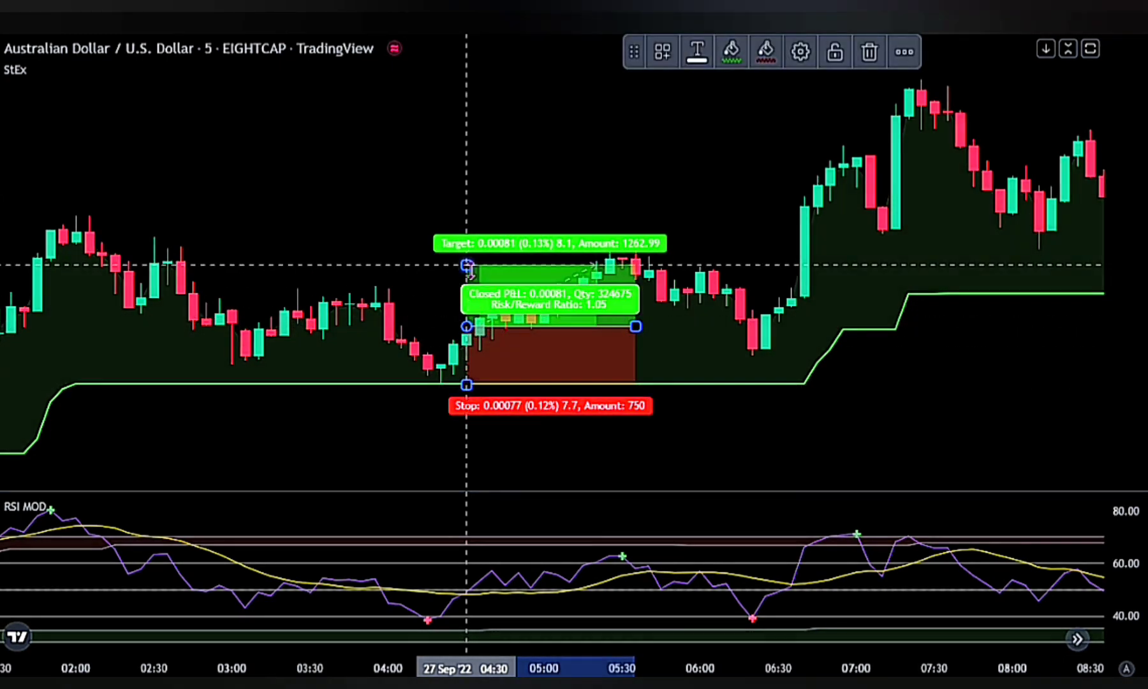
left_click_drag(466, 265, 467, 178)
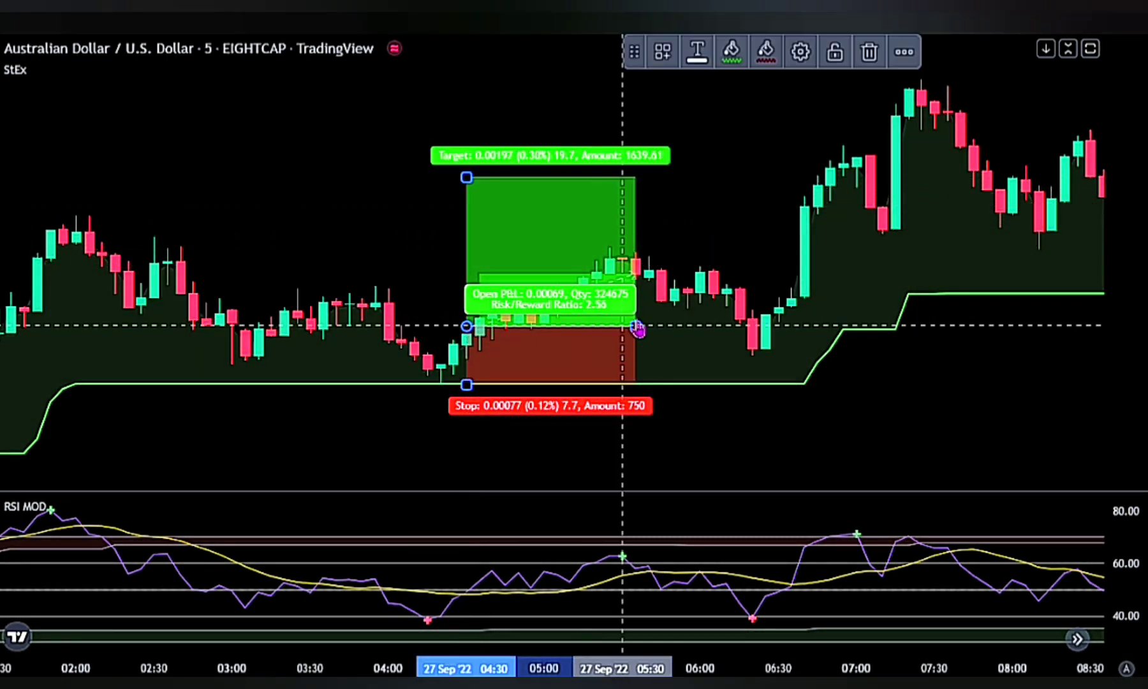
left_click_drag(638, 327, 830, 327)
left_click(880, 367)
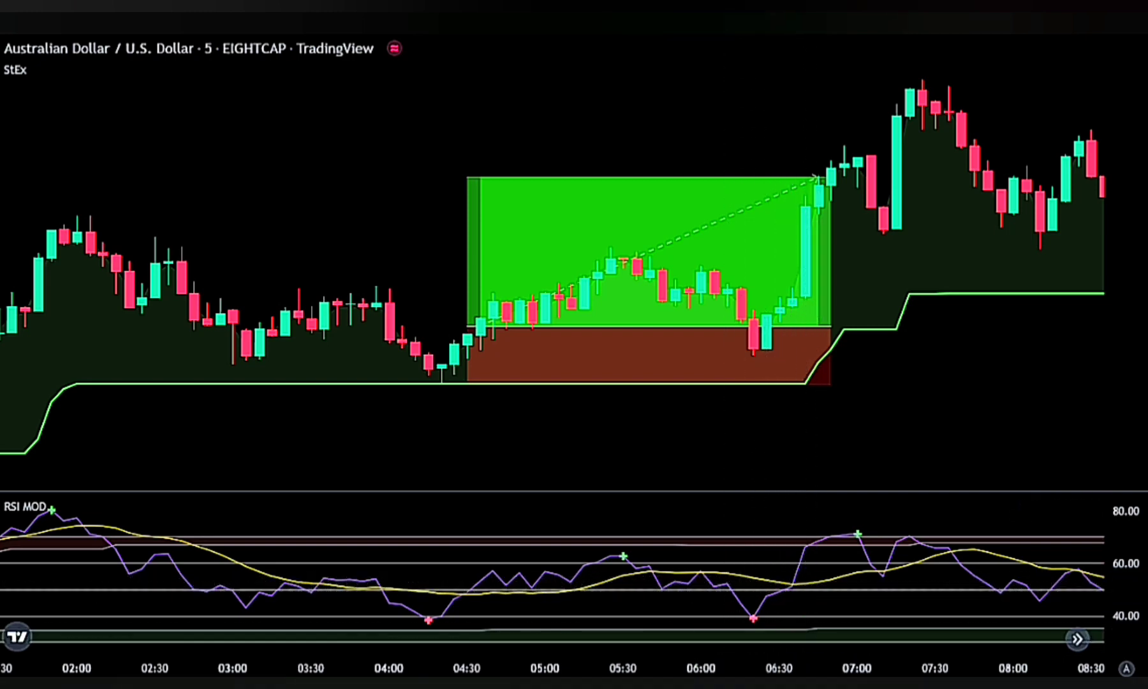
Draw cyan lines across the RSI crossing and mark the chart near the 06:35 candles.
left_click_drag(727, 640, 793, 580)
left_click(734, 583)
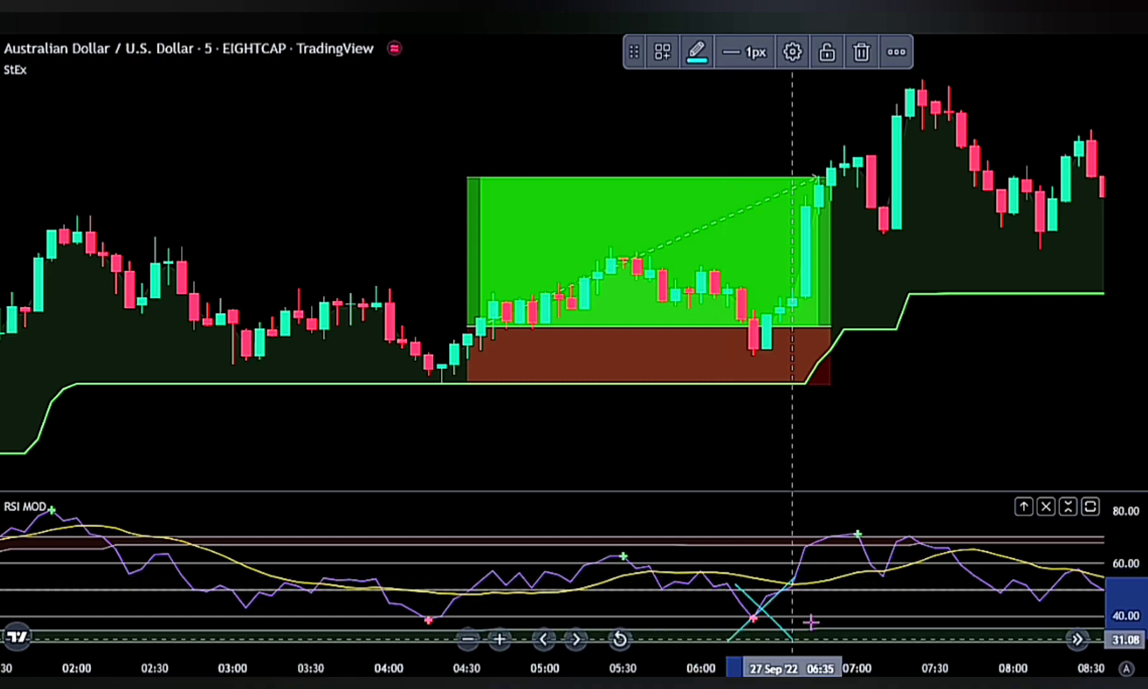
left_click_drag(791, 270, 779, 375)
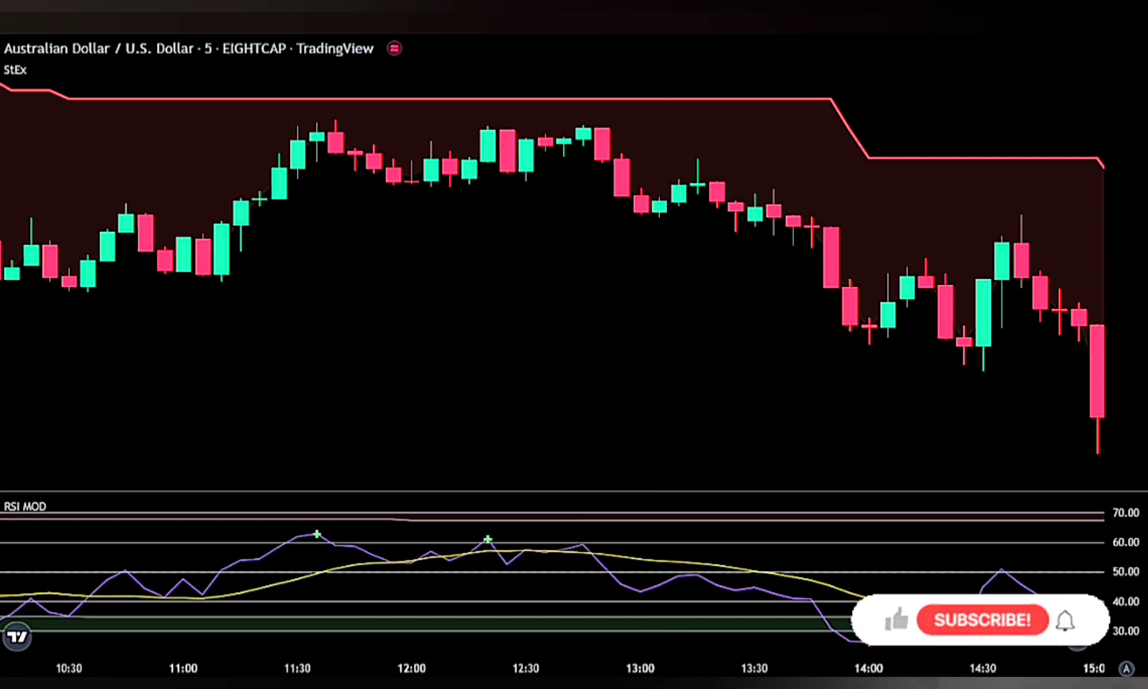
Place a 12:00 short with raised stop and lowered target for 2.24 risk/reward, extended to 14:00.
left_click(422, 199)
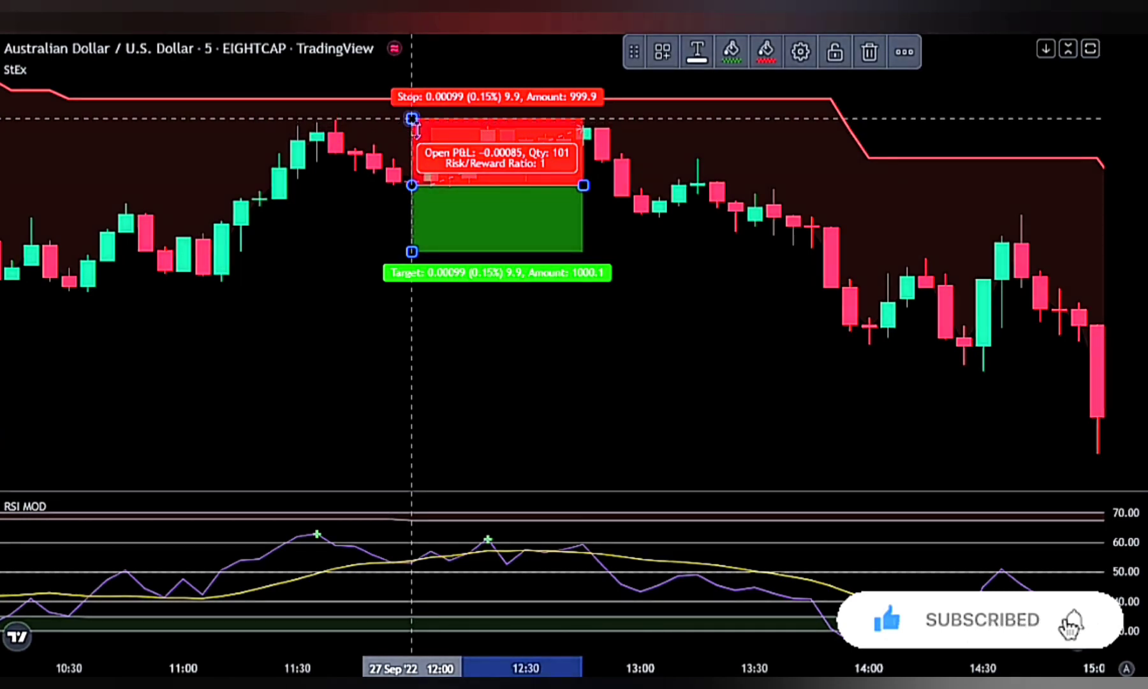
left_click_drag(413, 121, 413, 114)
mouse_move(413, 253)
left_mouse_down()
mouse_move(440, 369)
mouse_move(446, 353)
mouse_move(472, 387)
left_mouse_up()
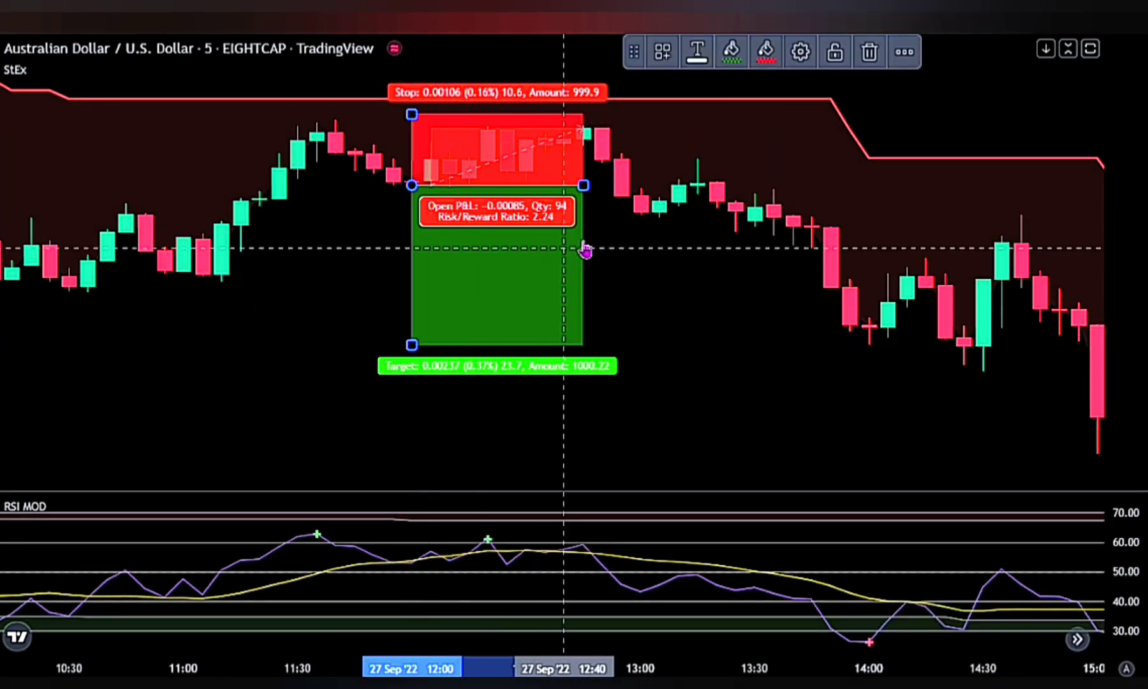
mouse_move(584, 184)
left_mouse_down()
mouse_move(741, 185)
mouse_move(896, 219)
left_mouse_up()
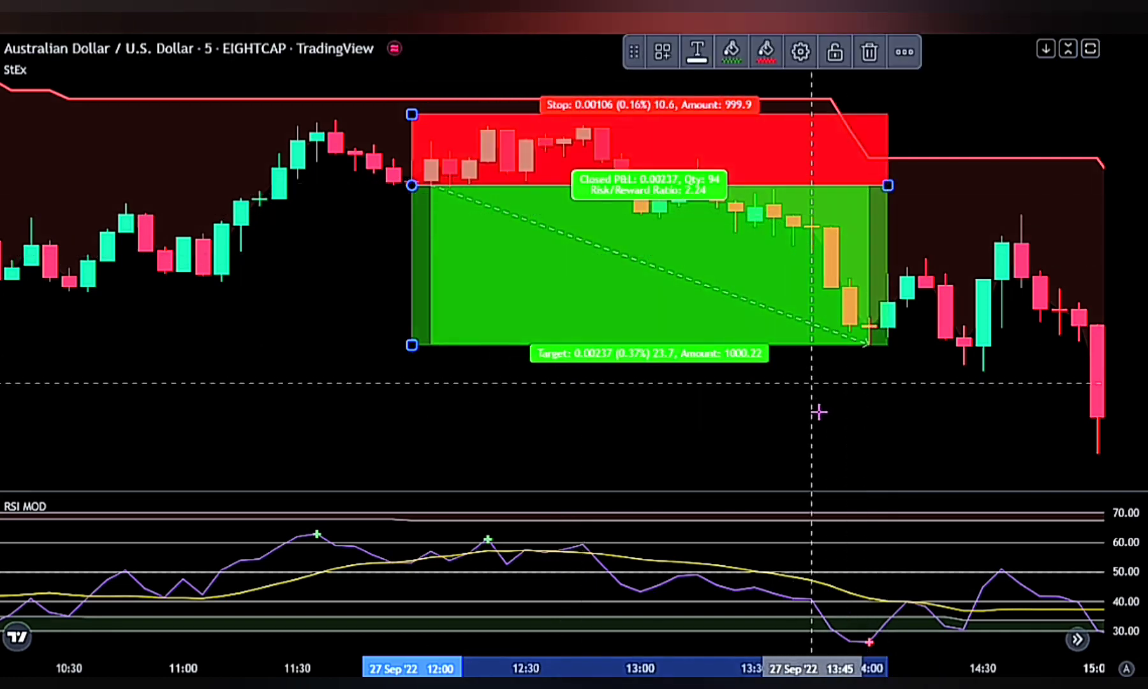
left_click(602, 600)
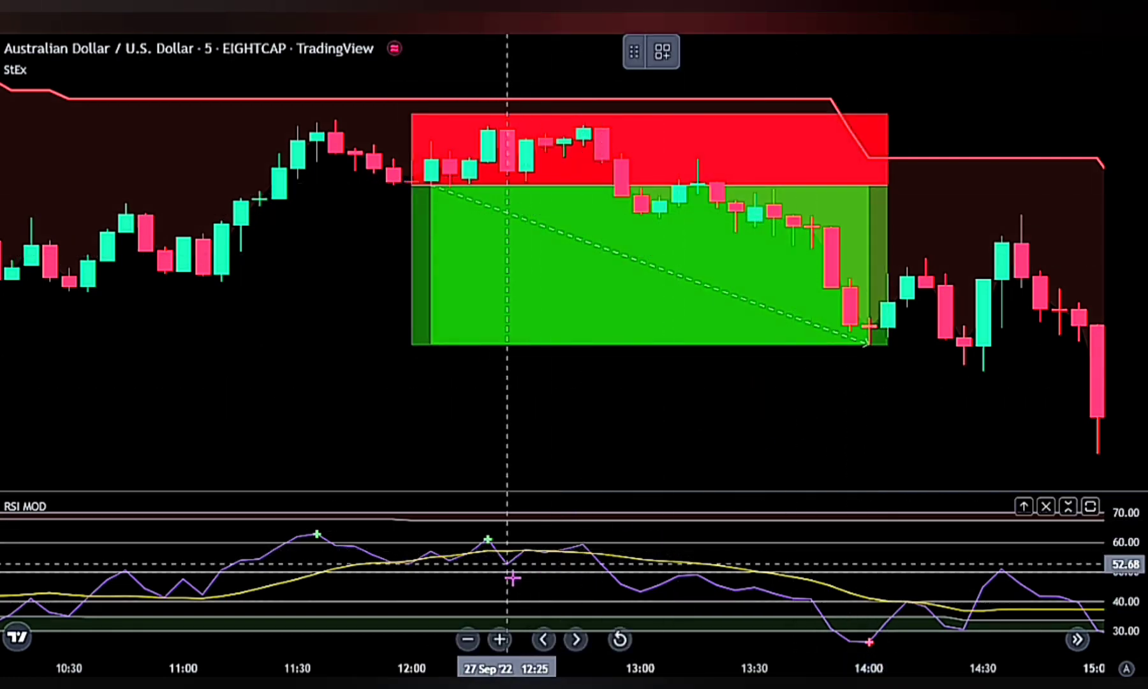
Add a second short at 12:25 with a tighter stop, target at the earlier box's bottom, extended further.
left_click(507, 172)
left_click_drag(507, 106, 507, 119)
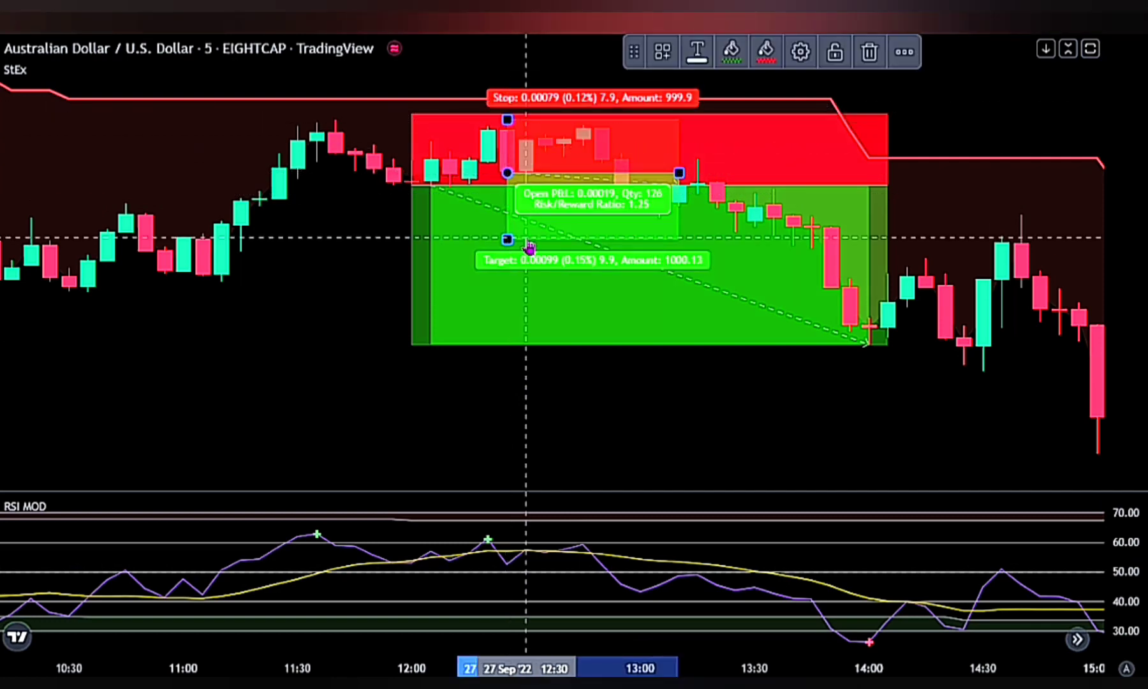
left_click_drag(507, 240, 527, 298)
left_click_drag(679, 172, 852, 171)
left_click(932, 224)
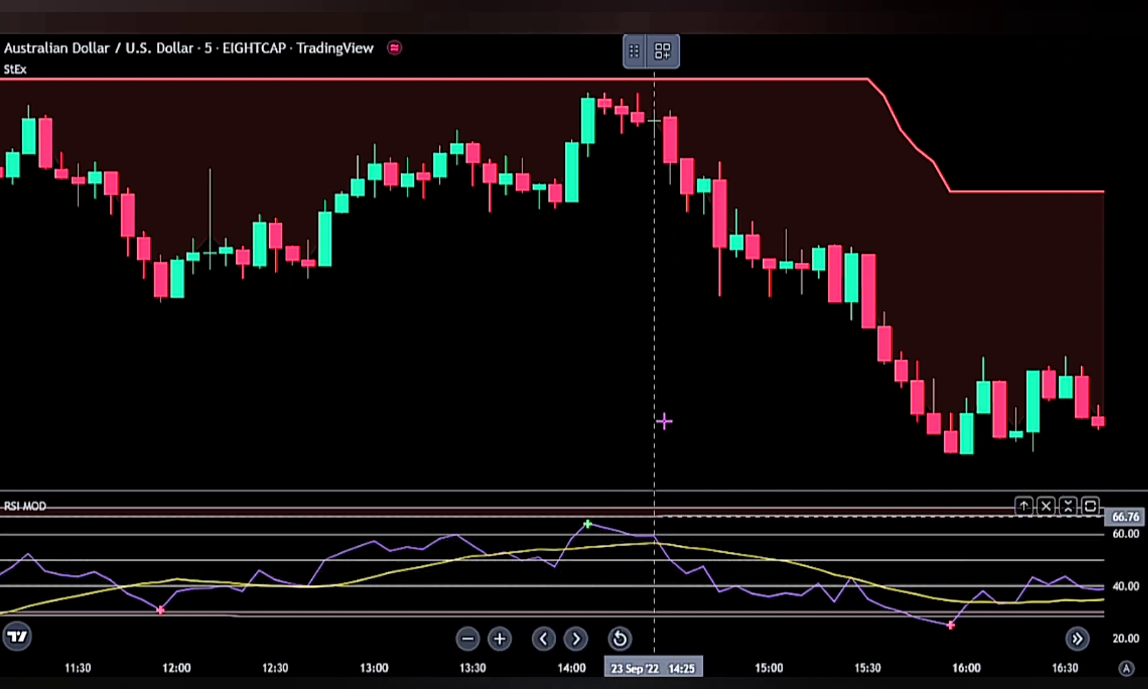
Place a 23 Sep 14:30 short, raise its stop, lower its target, and extend it to 15:45.
left_click(669, 180)
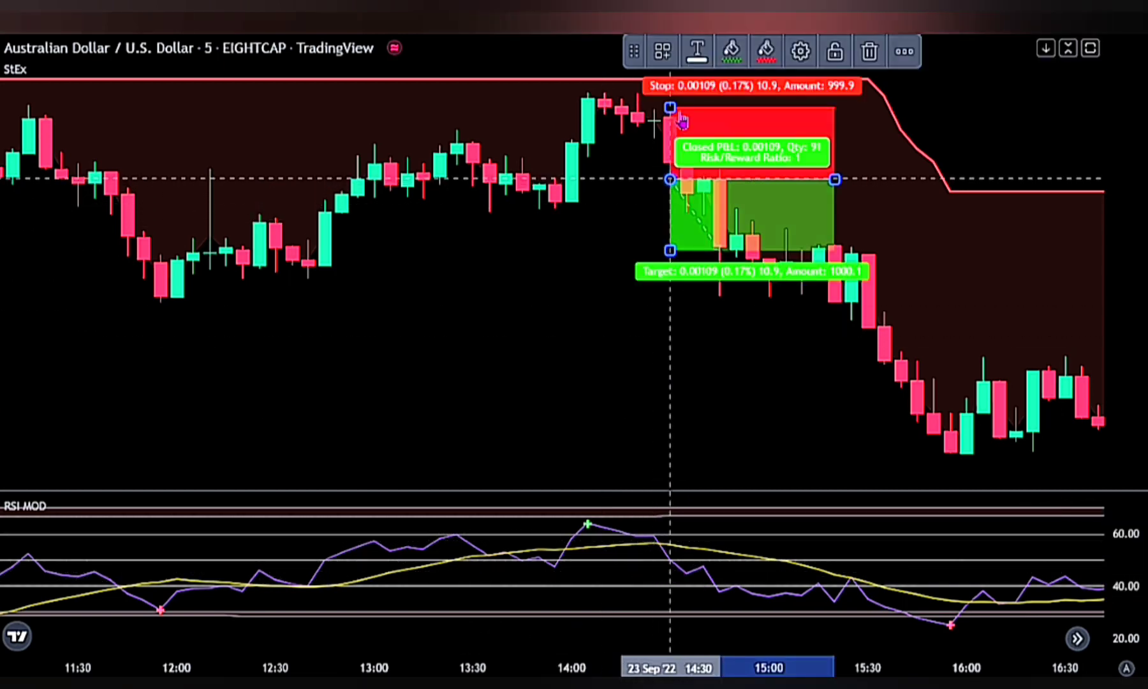
left_click_drag(671, 107, 669, 95)
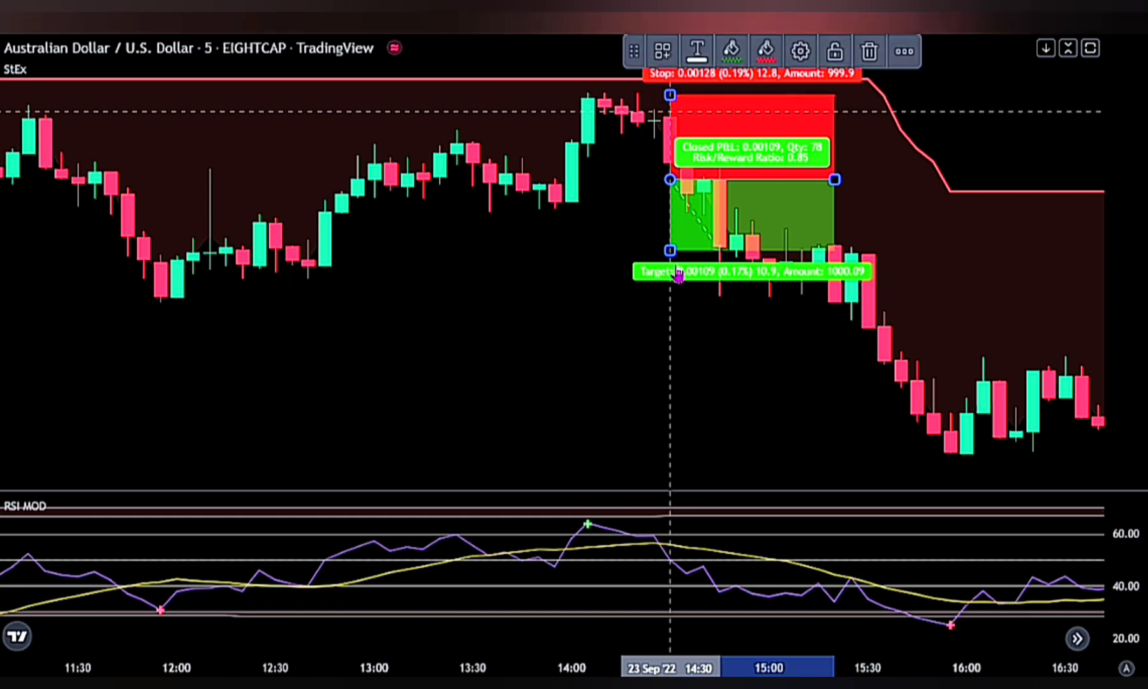
left_click_drag(685, 271, 695, 378)
left_click_drag(834, 179, 917, 180)
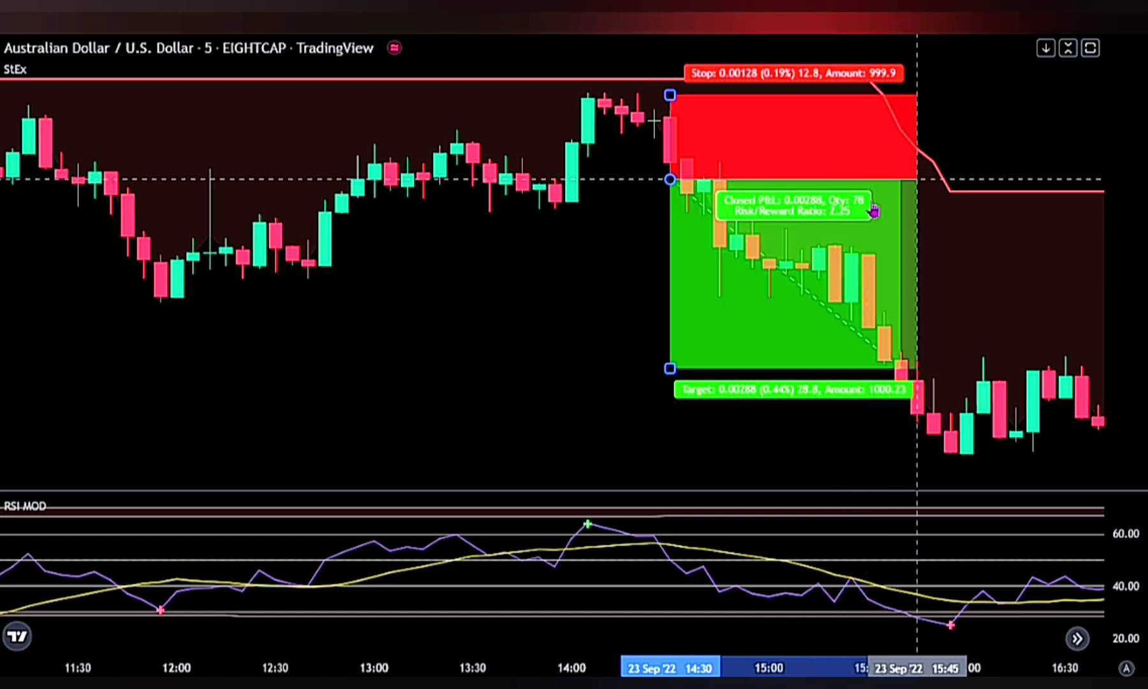
left_click(612, 272)
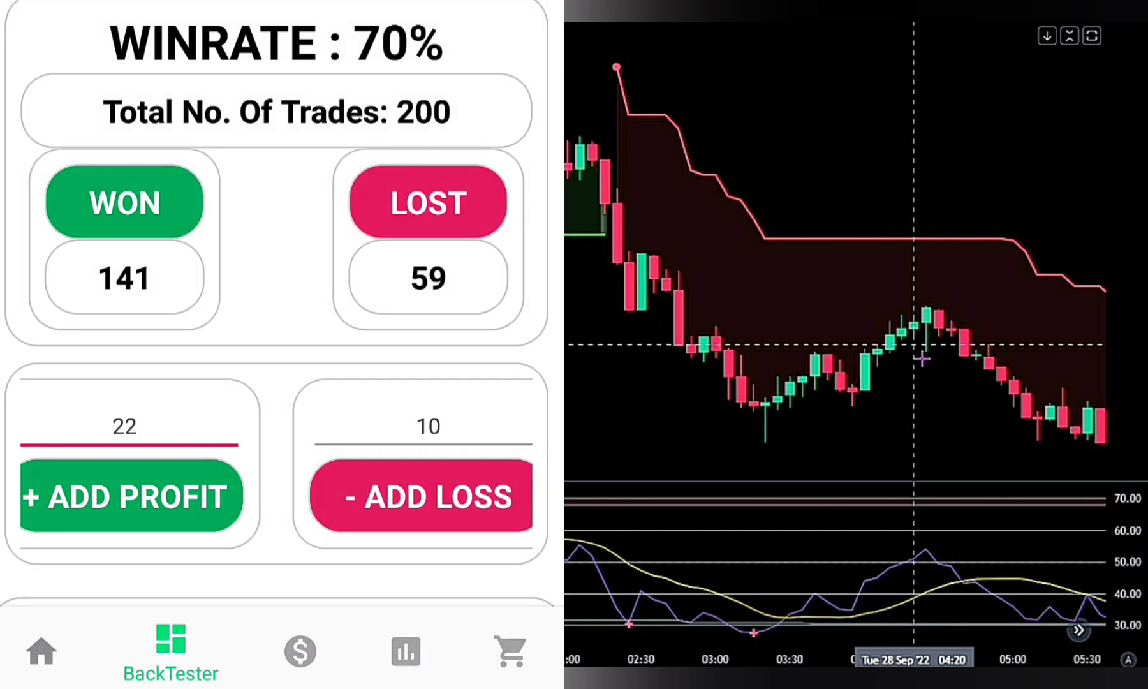
Scroll the BackTester results to show the 3247 balance, 2247 profit and rising profit graph.
scroll(282, 303, "down", 3)
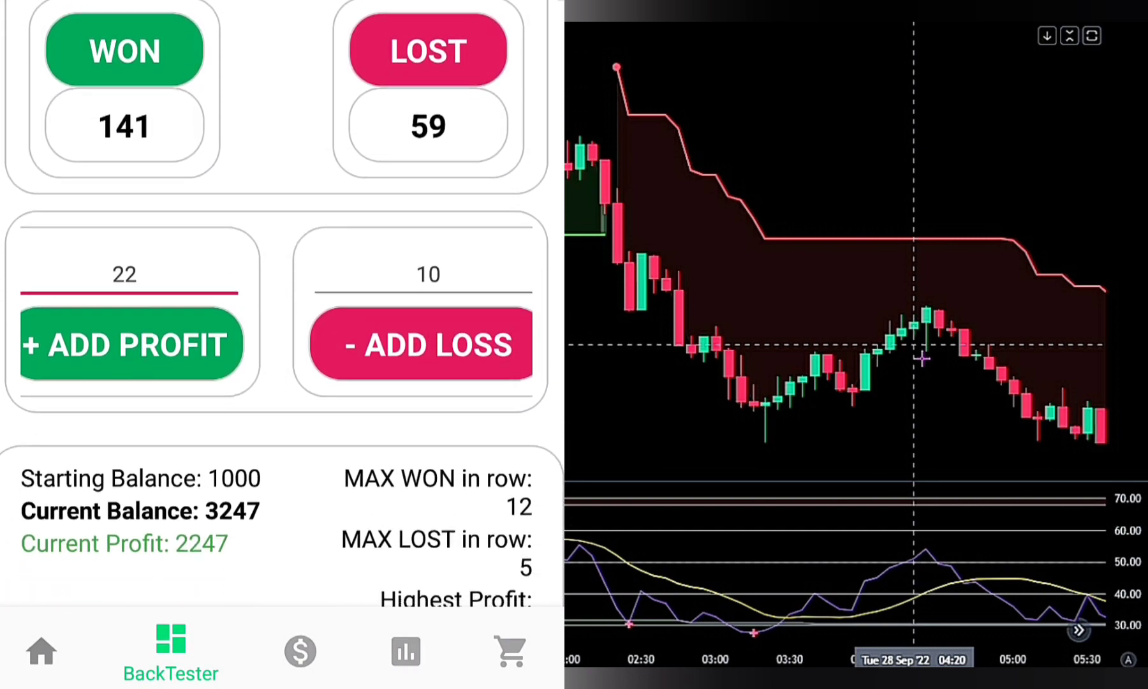
scroll(283, 303, "down", 3)
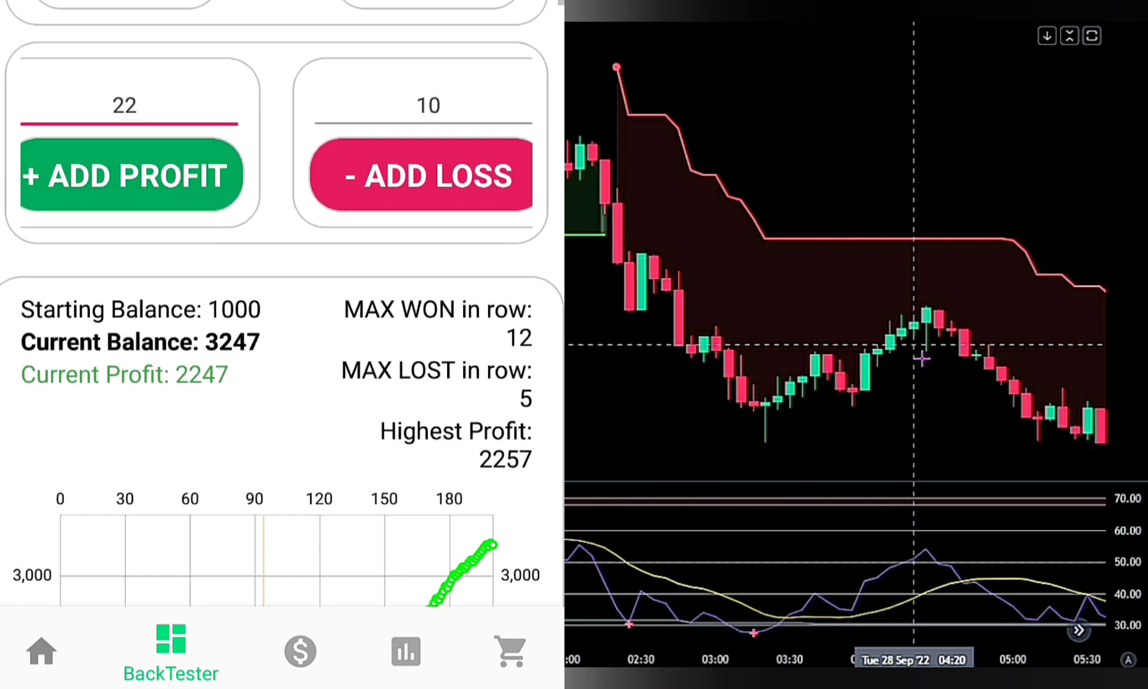
scroll(283, 304, "down", 3)
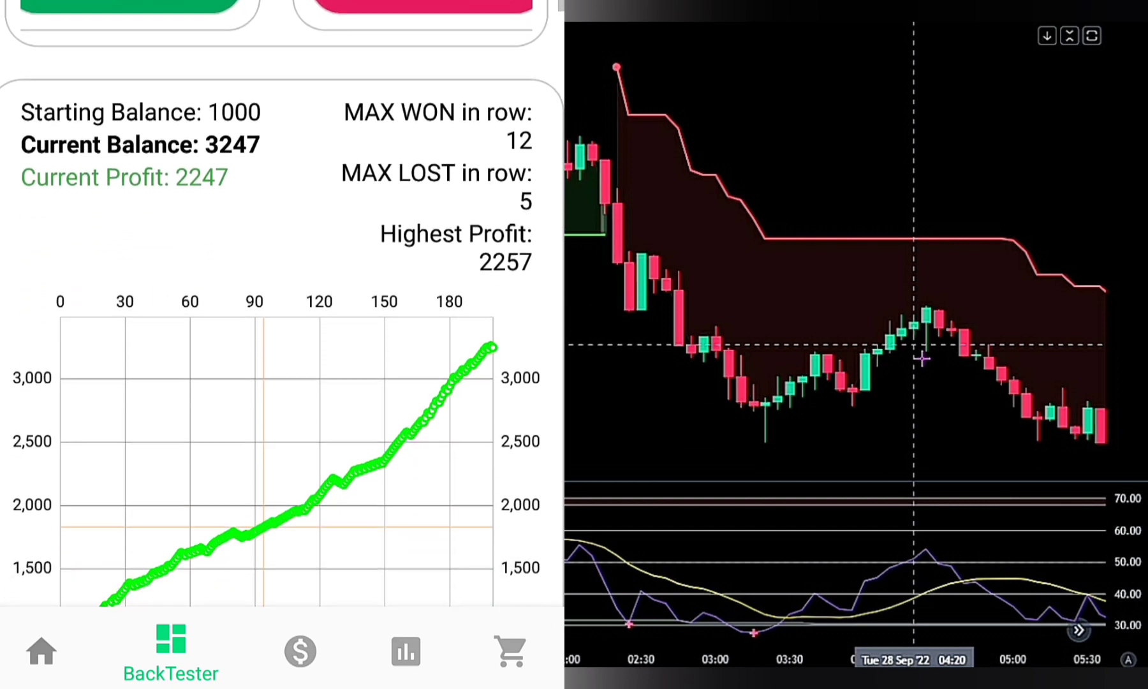
scroll(282, 304, "down", 1)
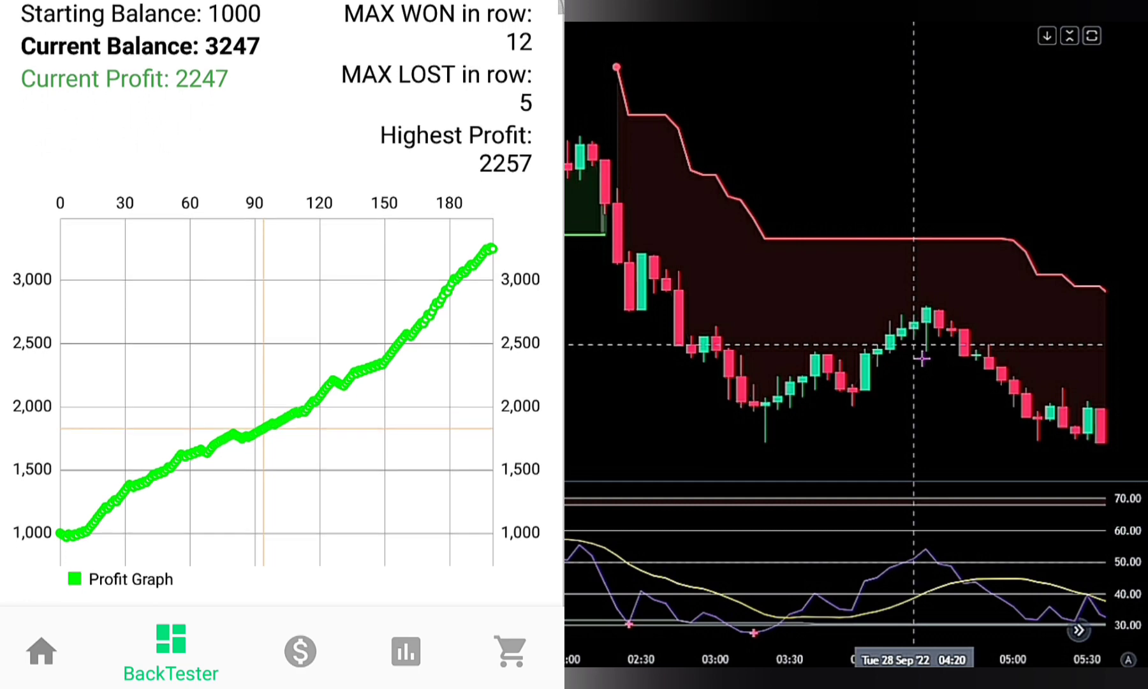